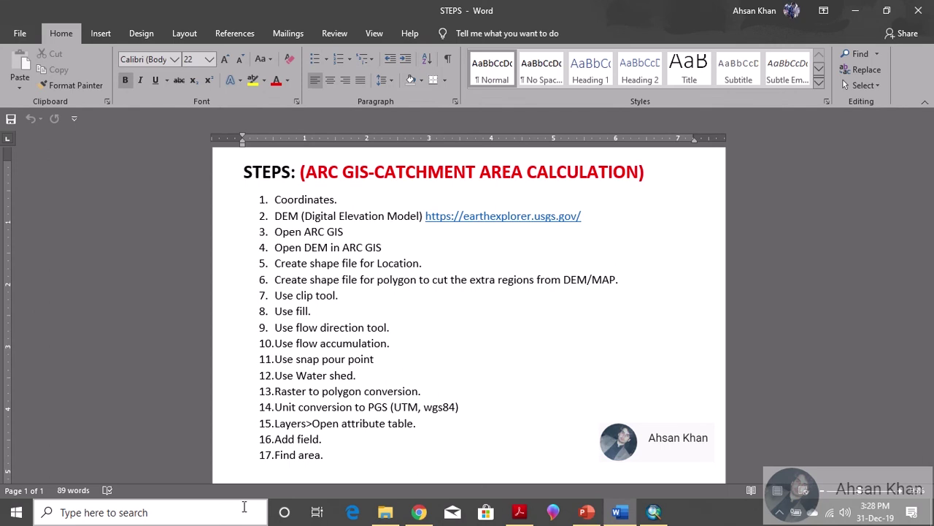
Review the catchment area calculation steps in the Word document, highlighting the title's catchment area wording and the Coordinates item.
left_click_drag(328, 465, 276, 407)
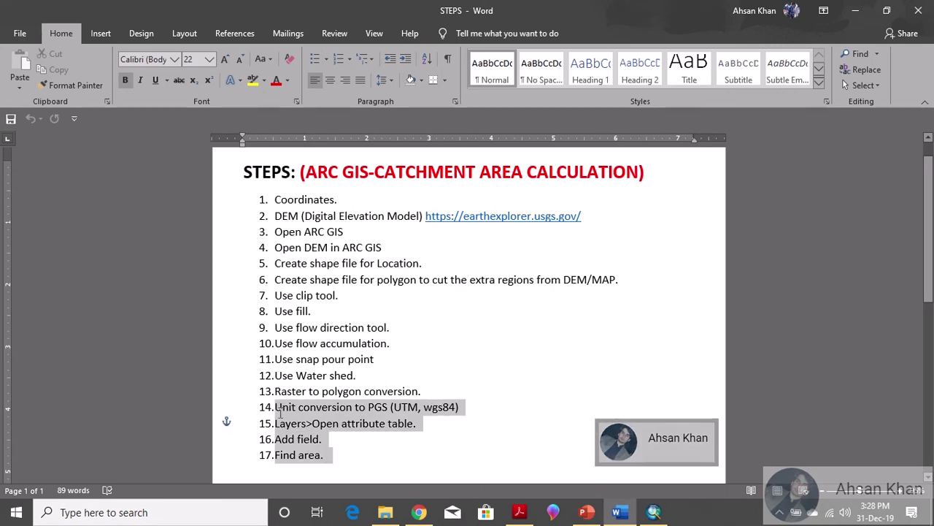
left_click(398, 345)
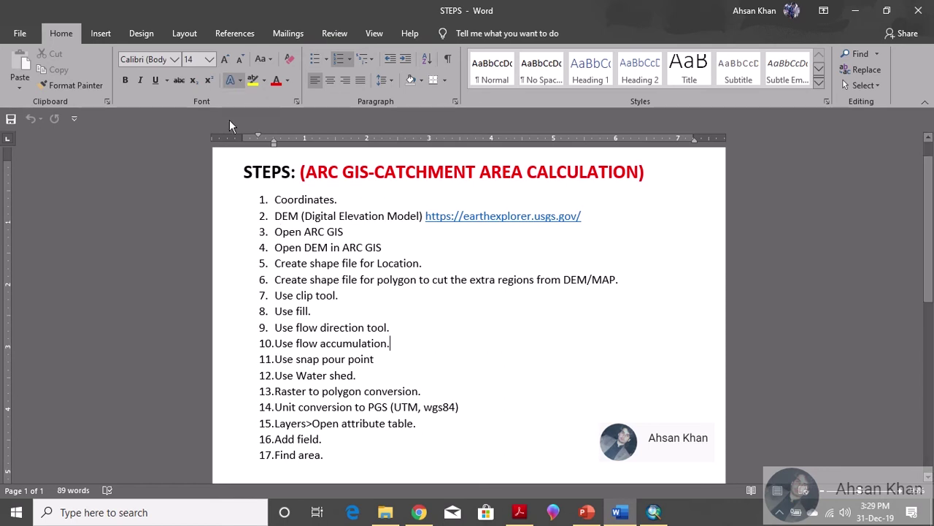
mouse_move(277, 200)
left_mouse_down()
mouse_move(332, 203)
mouse_move(287, 201)
left_mouse_up()
left_click(337, 201)
type(".")
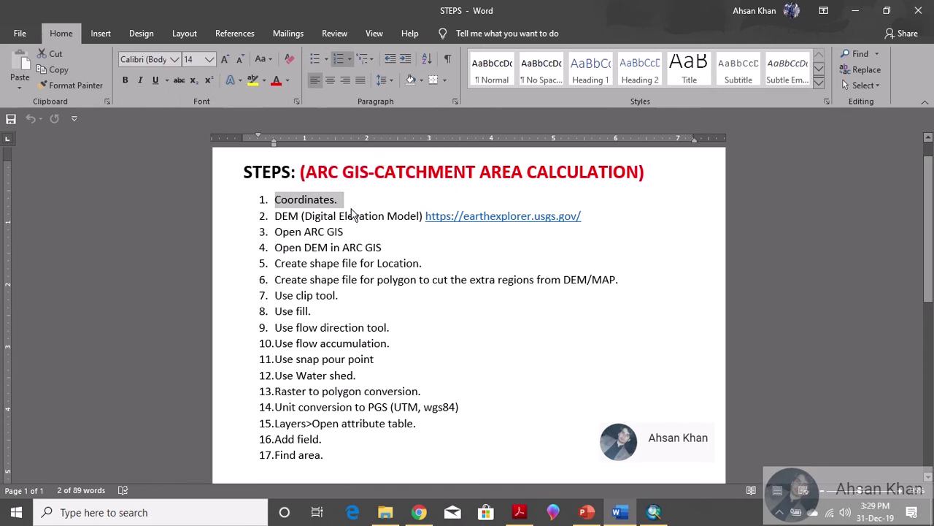
left_click(345, 205)
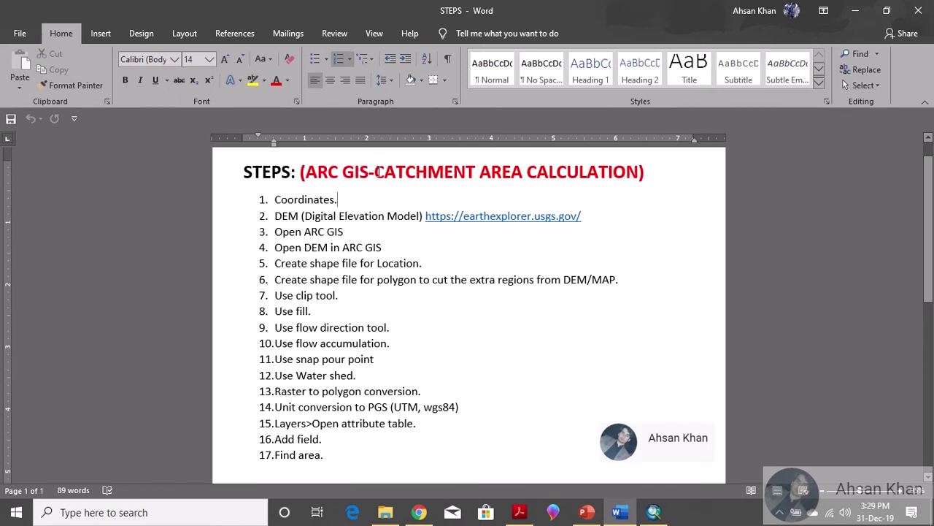
left_click_drag(376, 172, 530, 178)
left_click(338, 200)
left_click_drag(338, 200, 276, 200)
left_click(358, 200)
left_click_drag(375, 174, 522, 178)
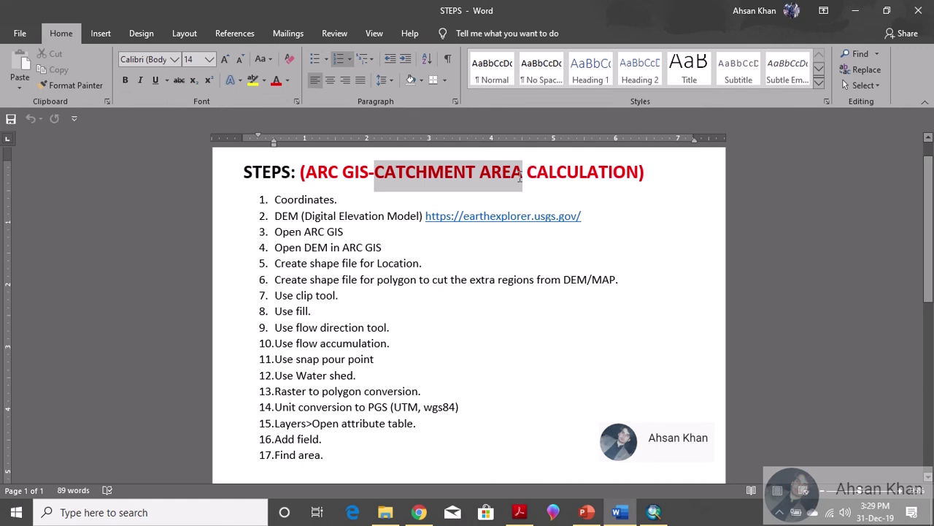
triple_click(339, 201)
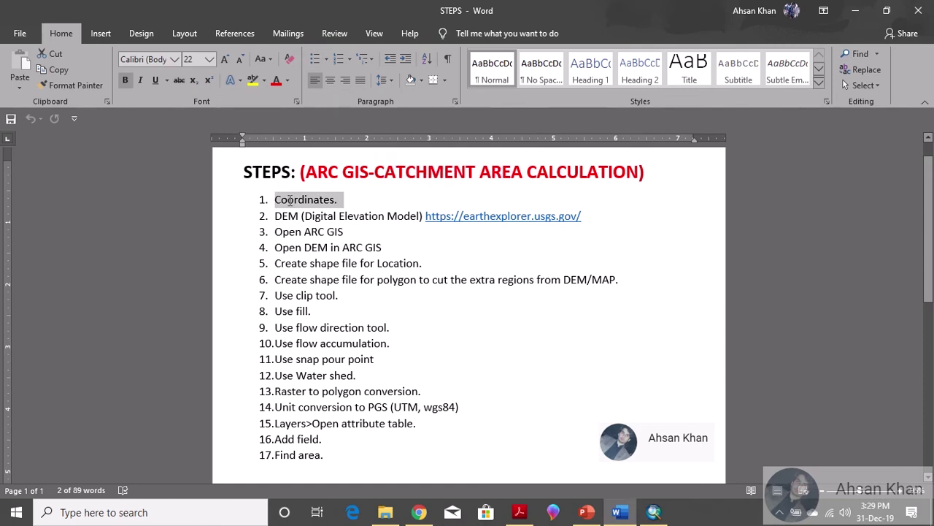
left_click(353, 207)
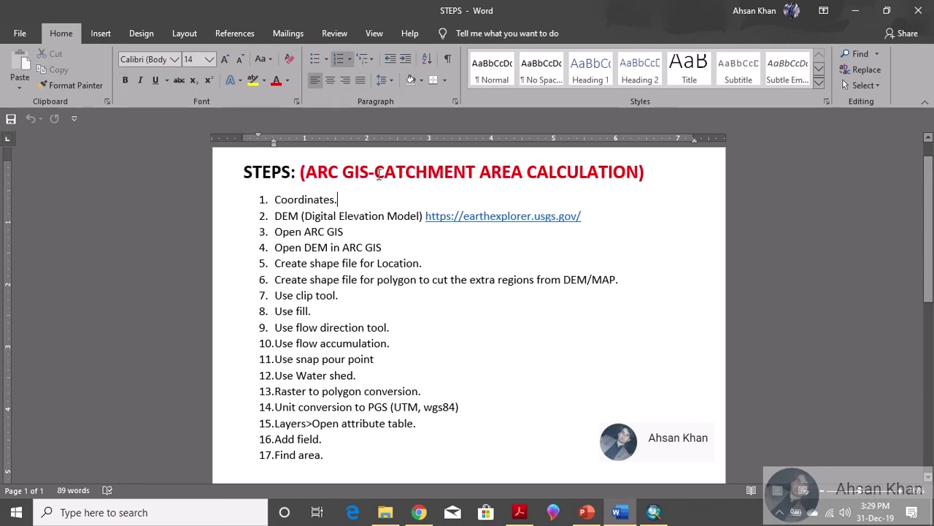
left_click_drag(375, 174, 444, 174)
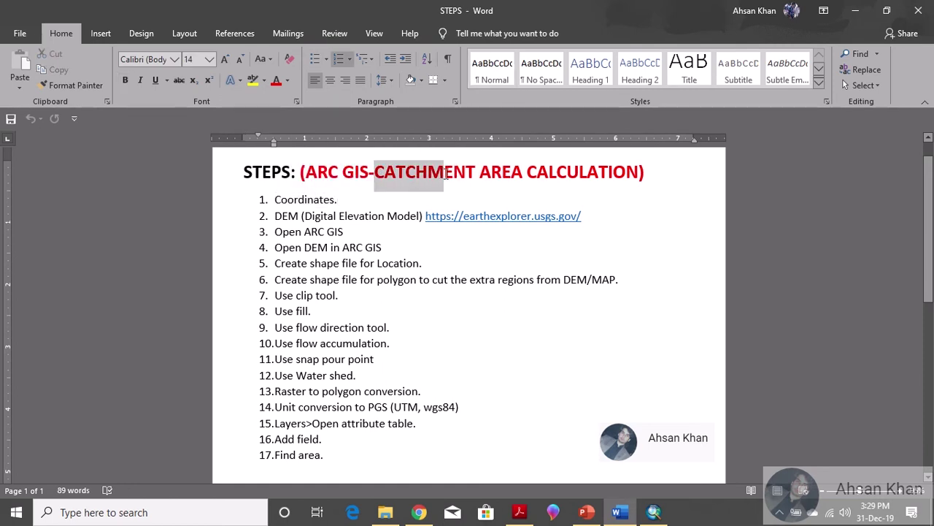
left_click(348, 200)
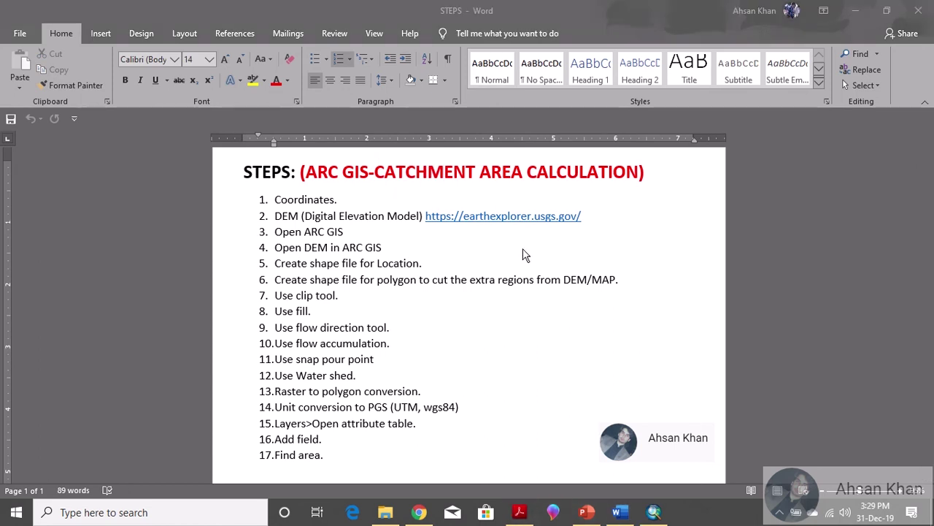
Switch to Final Project.pdf in Acrobat Reader and examine the dam site on the page 2 catchment area map.
left_click(520, 512)
scroll(447, 312, "down", 2)
scroll(447, 312, "down", 1)
scroll(446, 307, "up", 3)
left_click_drag(281, 186, 446, 187)
left_click(476, 248)
scroll(473, 246, "down", 10)
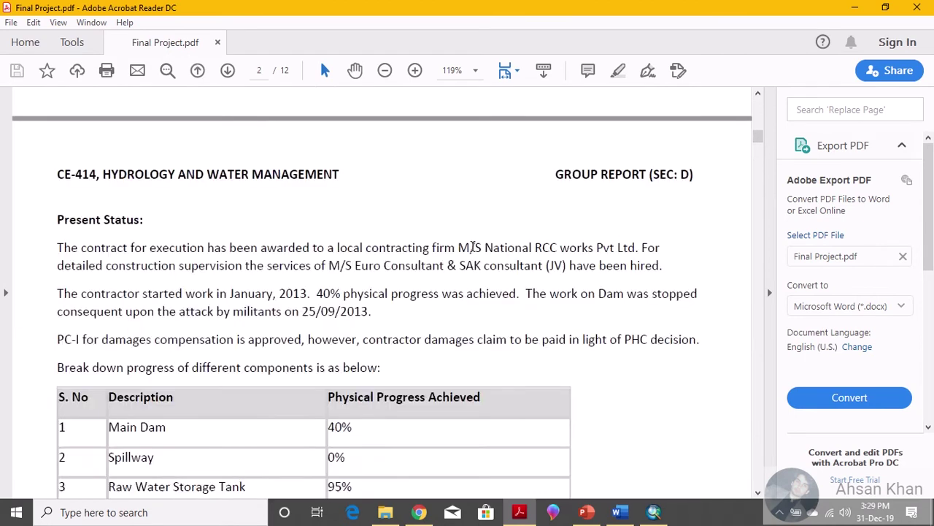
scroll(473, 247, "down", 8)
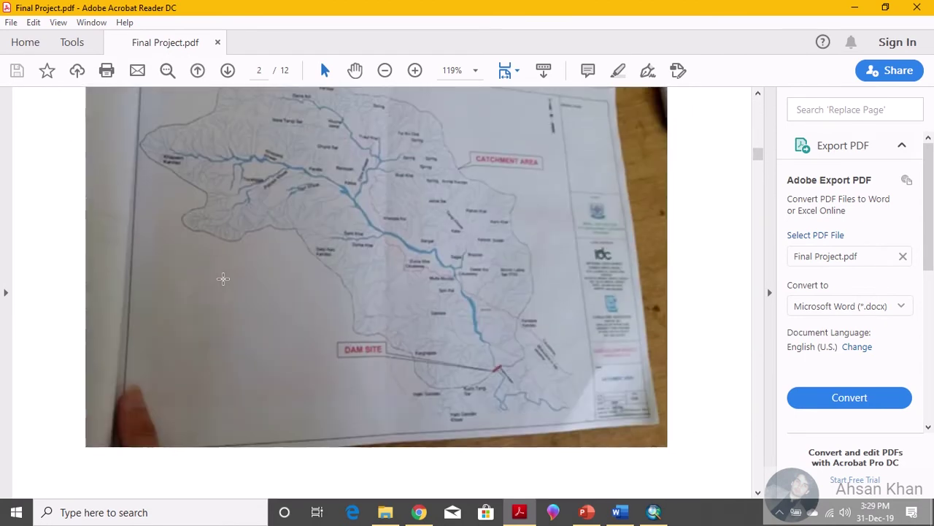
scroll(394, 356, "up", 1)
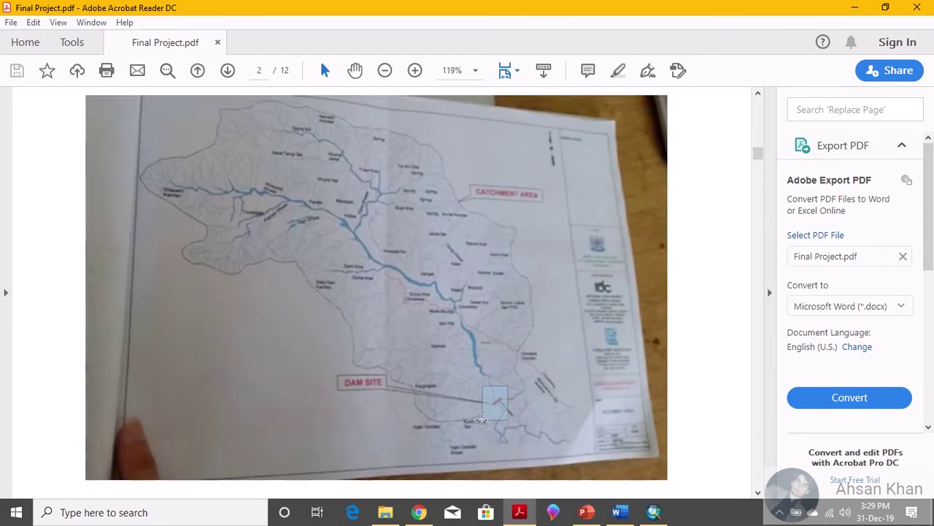
left_click(506, 434)
left_click(488, 406)
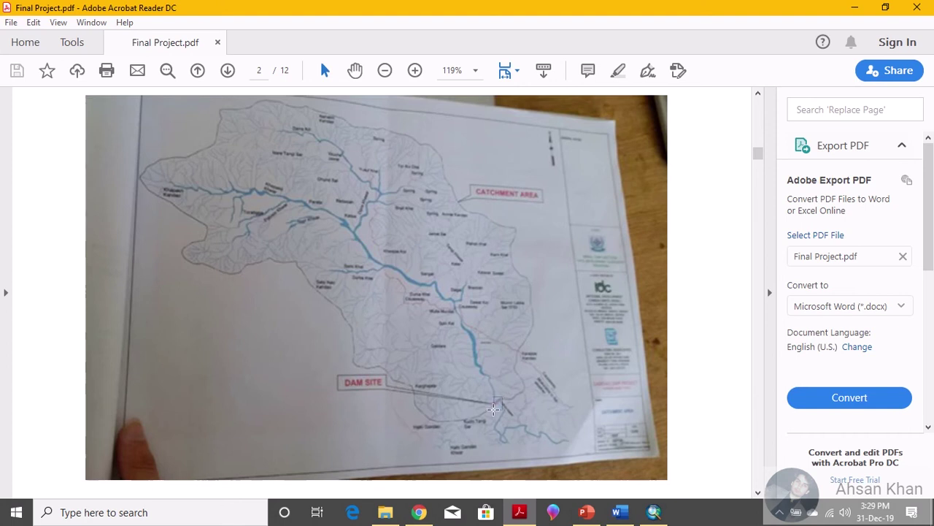
left_click_drag(494, 409, 497, 402)
left_click(497, 403)
Look up the catchment area figure and the dam's GPS coordinates on page 1 of the report.
scroll(390, 298, "up", 5)
scroll(430, 363, "up", 5)
scroll(365, 438, "up", 20)
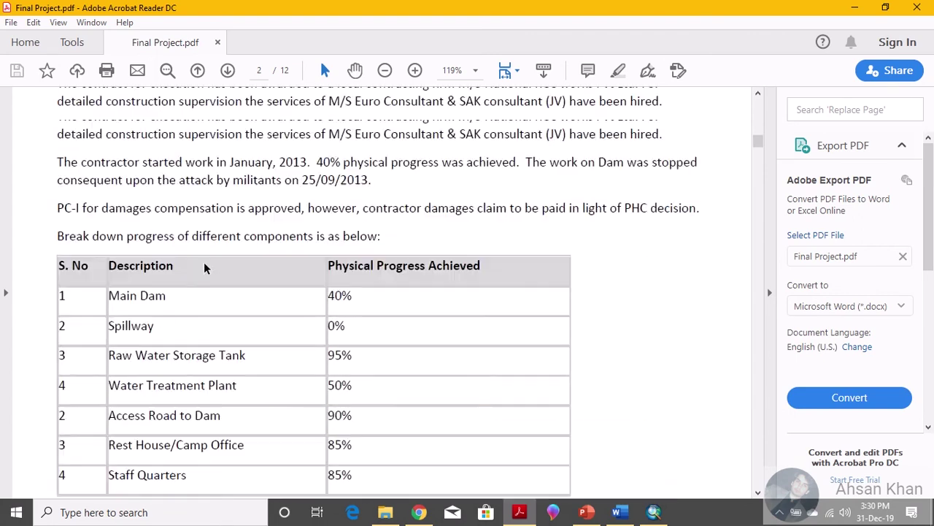
scroll(215, 287, "up", 5)
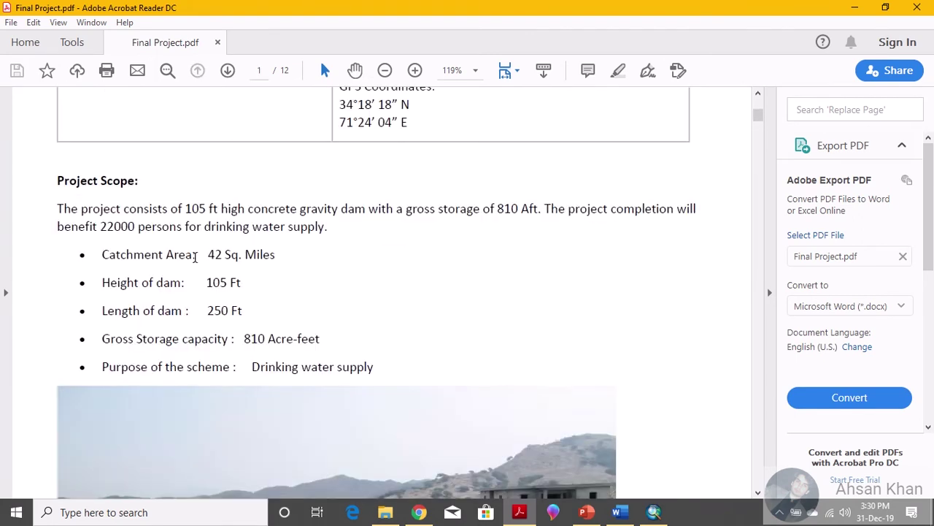
left_click_drag(209, 254, 277, 255)
left_click(324, 302)
scroll(405, 280, "up", 3)
left_click_drag(410, 222, 338, 202)
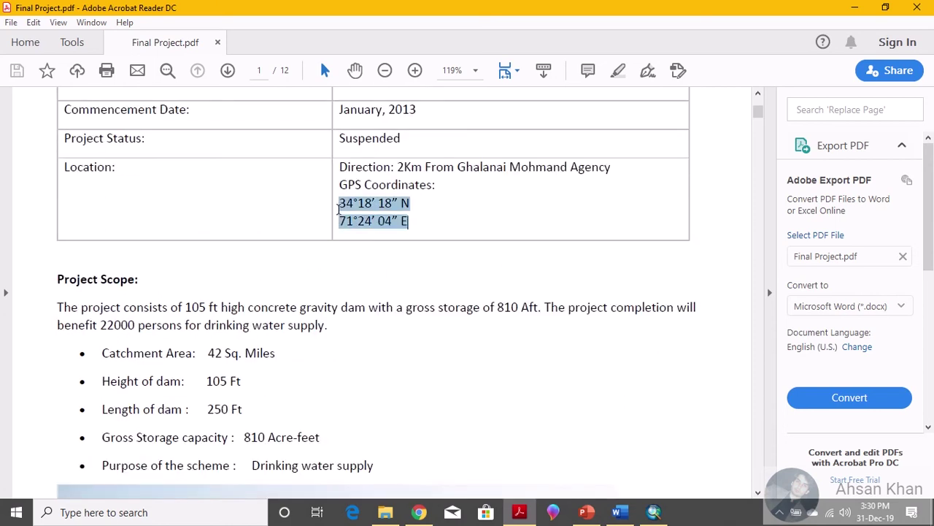
Return to the catchment area map on page 2 and examine the river reaching the dam site.
scroll(367, 362, "down", 15)
scroll(367, 356, "down", 20)
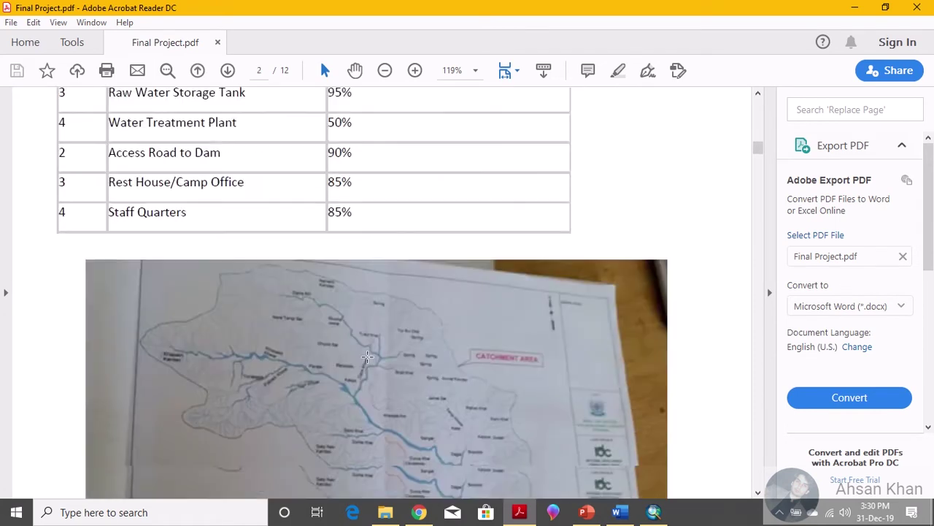
scroll(470, 246, "up", 2)
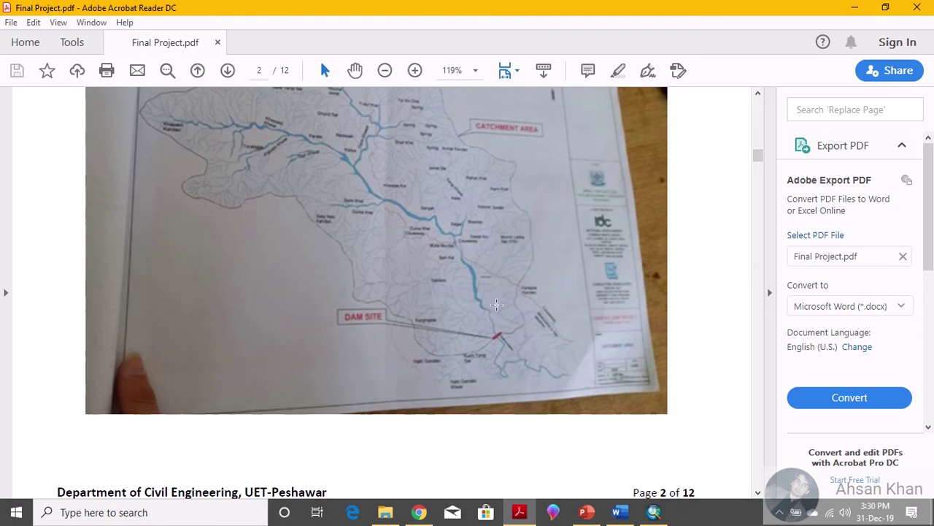
scroll(497, 311, "up", 1)
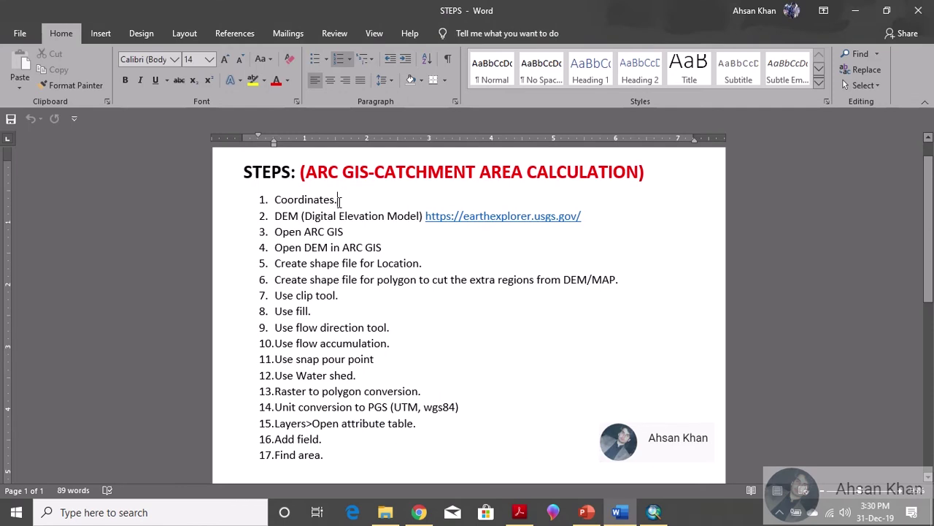
Highlight the DEM (Digital Elevation Model) item in the Word steps list and switch to EarthExplorer in Chrome.
left_click_drag(339, 199, 424, 217)
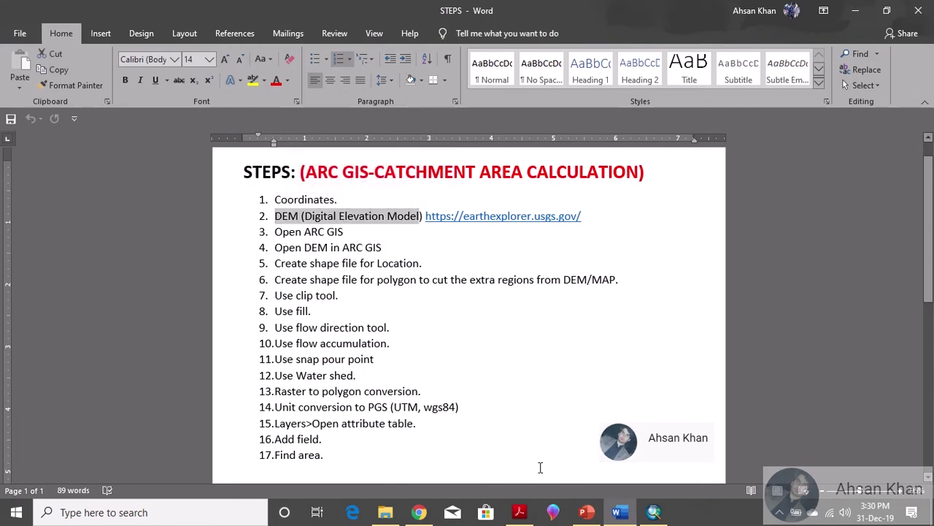
left_click(554, 511)
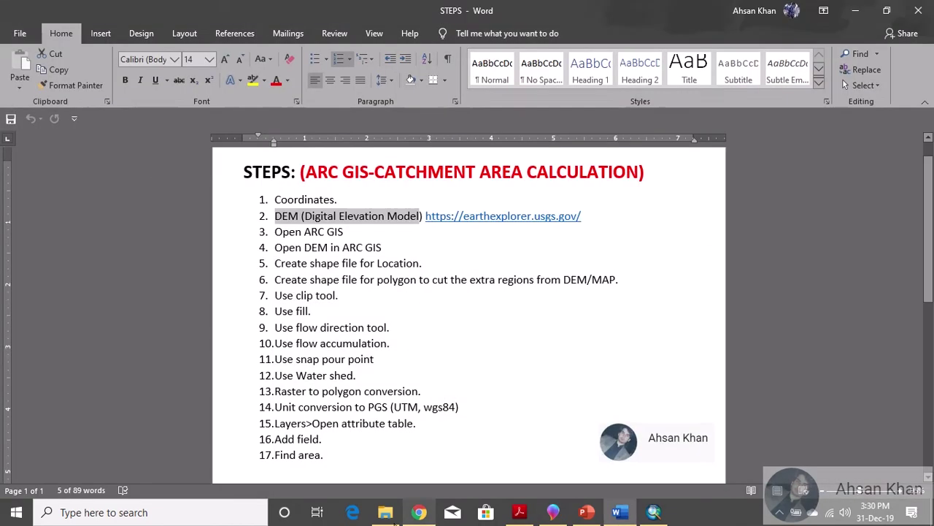
left_click(419, 511)
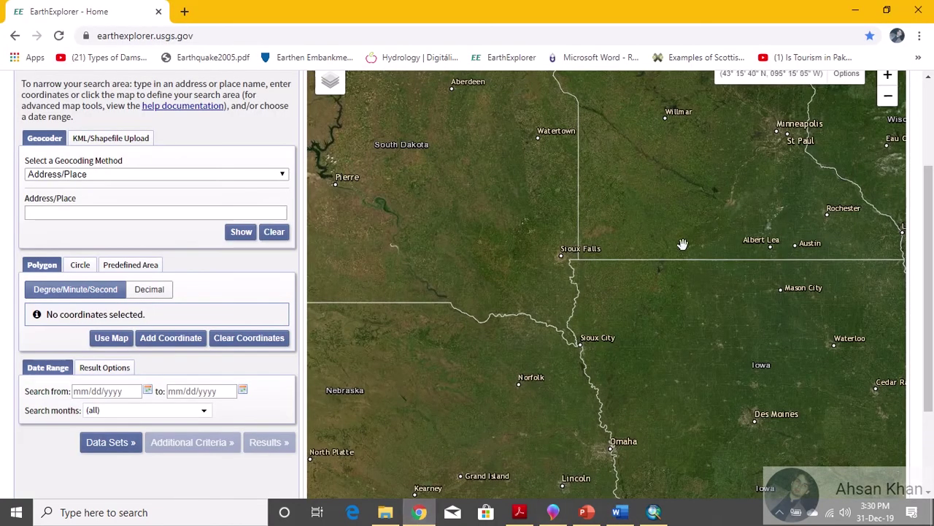
Examine the EarthExplorer search criteria form and its satellite map at several zoom levels.
scroll(606, 338, "down", 2)
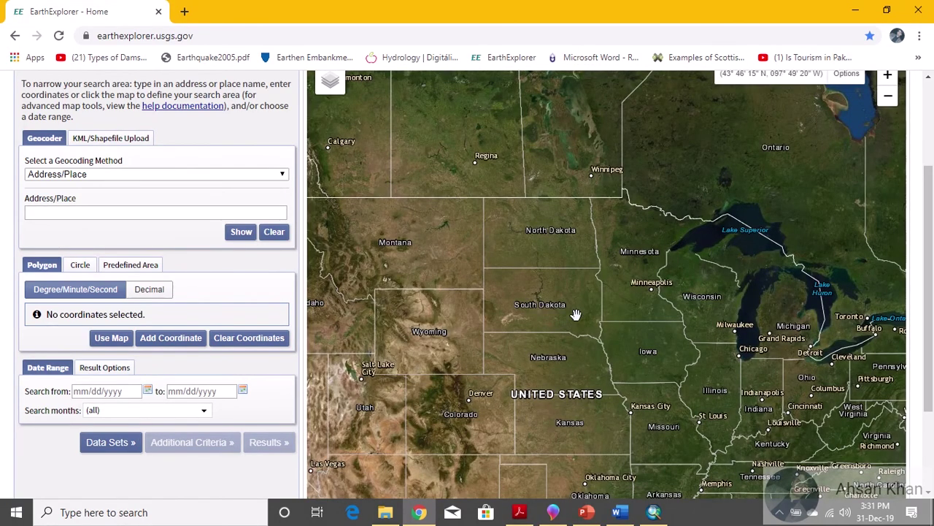
scroll(441, 312, "up", 1)
scroll(447, 312, "down", 1)
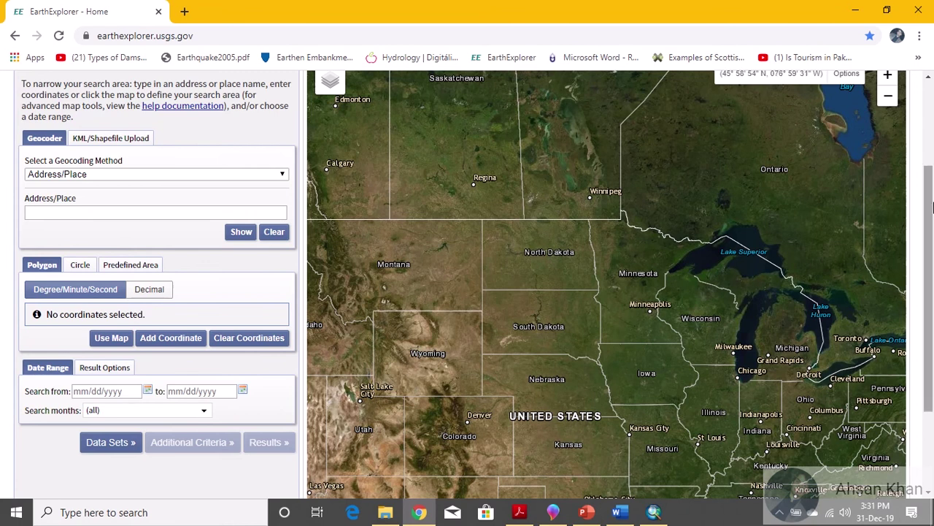
mouse_move(932, 209)
left_mouse_down()
mouse_move(931, 243)
mouse_move(931, 210)
left_mouse_up()
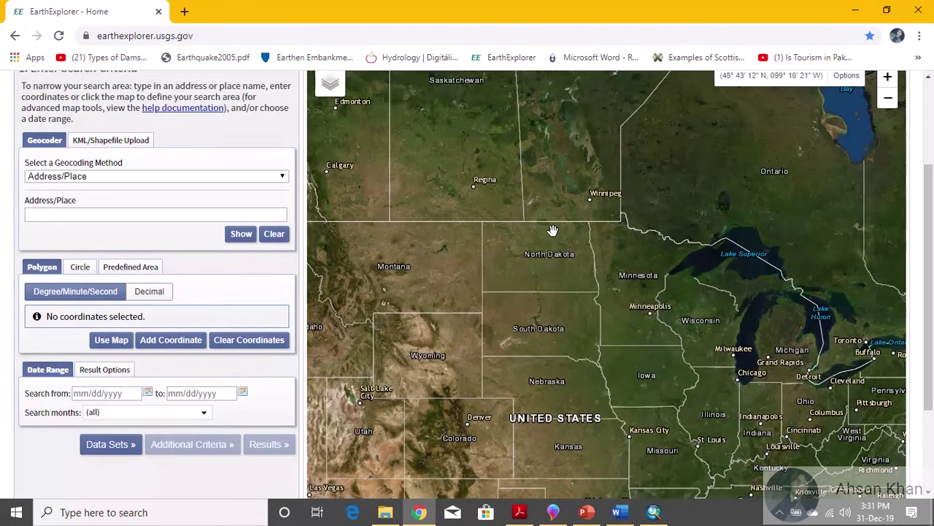
scroll(485, 309, "up", 3)
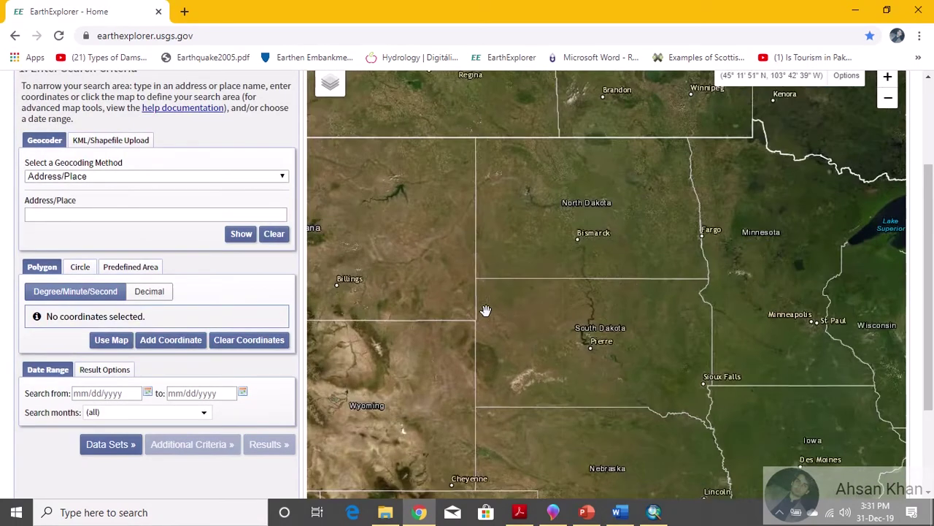
scroll(492, 340, "up", 4)
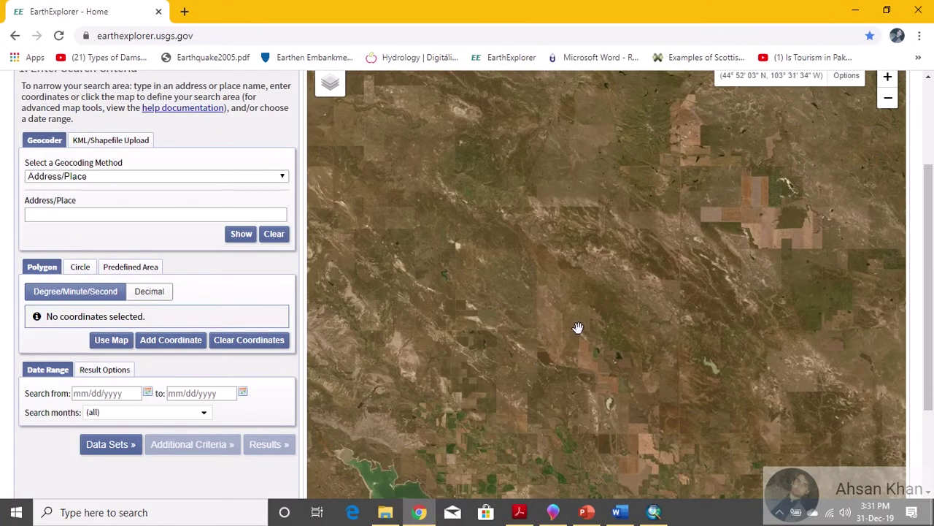
scroll(577, 325, "down", 1)
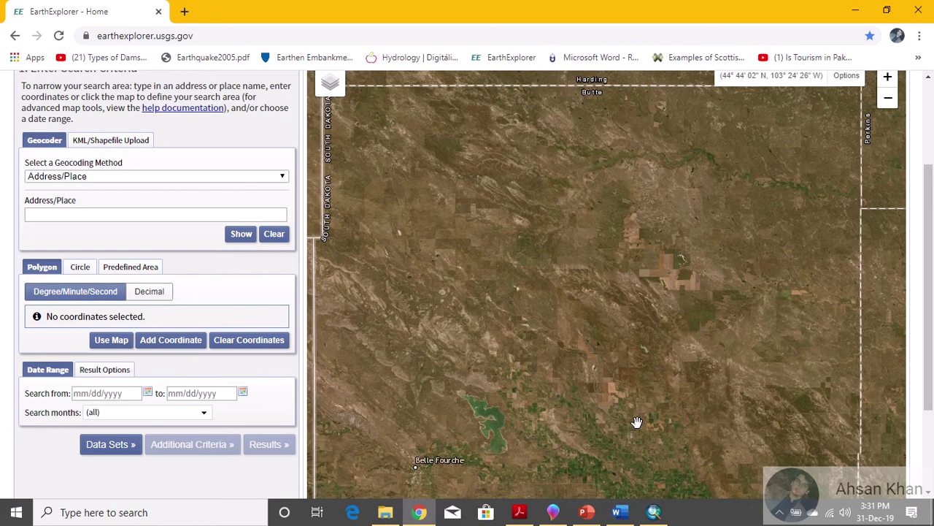
scroll(639, 419, "down", 1)
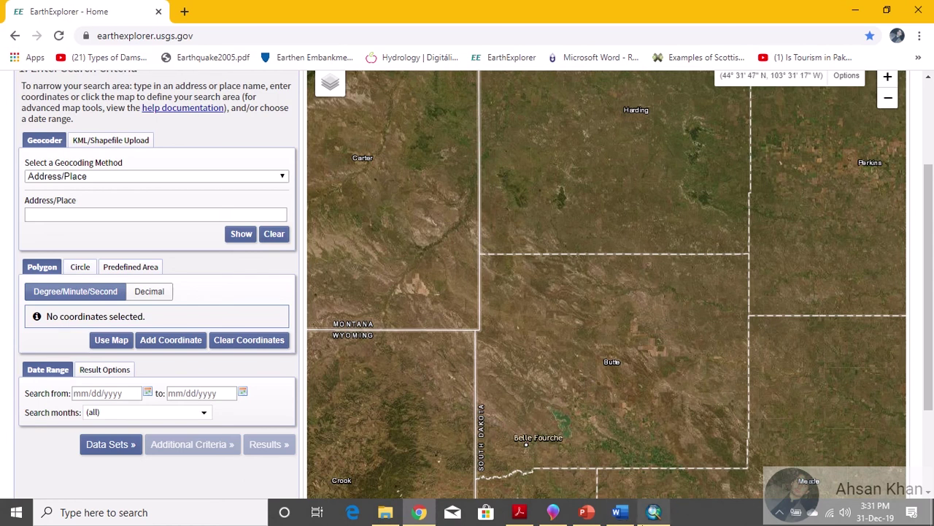
left_click_drag(932, 229, 933, 208)
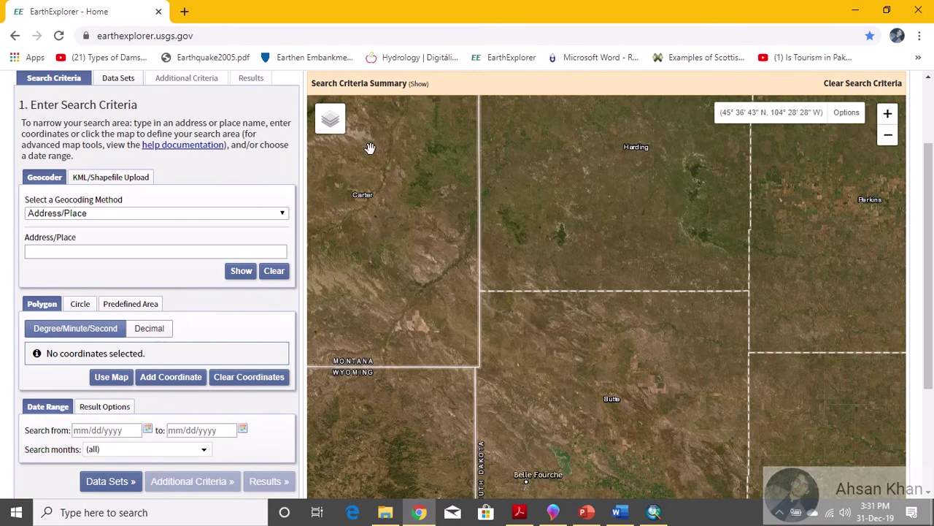
scroll(406, 246, "down", 1)
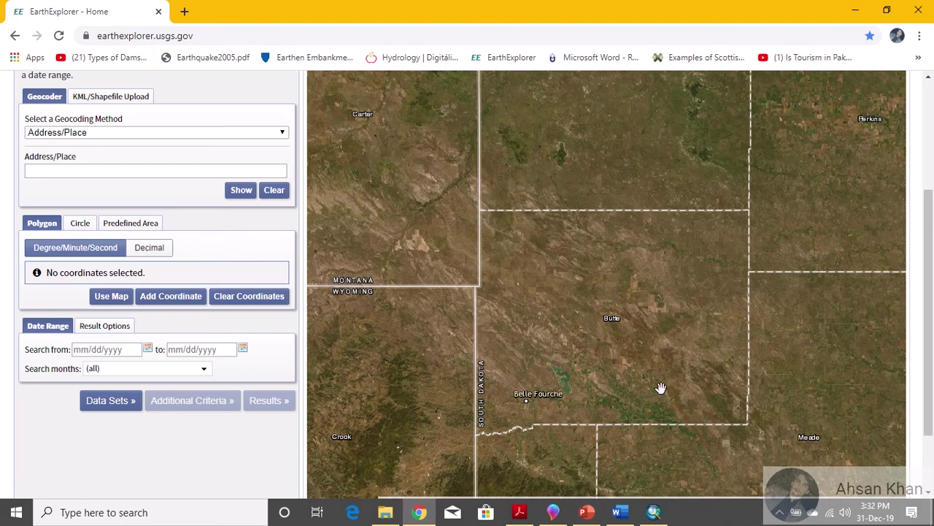
scroll(933, 338, "down", 1)
scroll(932, 338, "up", 2)
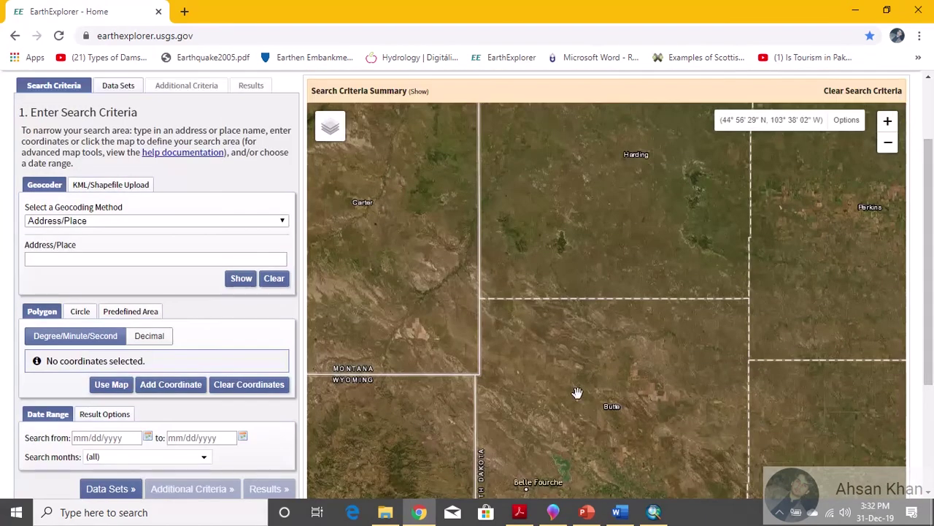
scroll(932, 210, "down", 1)
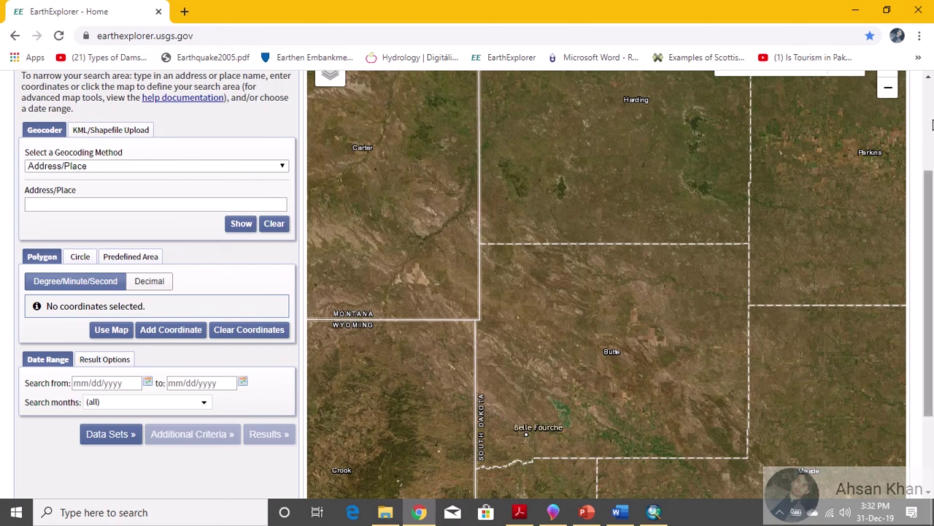
Open a blank coordinate entry for the polygon search area and move its dialog slightly higher over the map.
left_click_drag(197, 36, 92, 38)
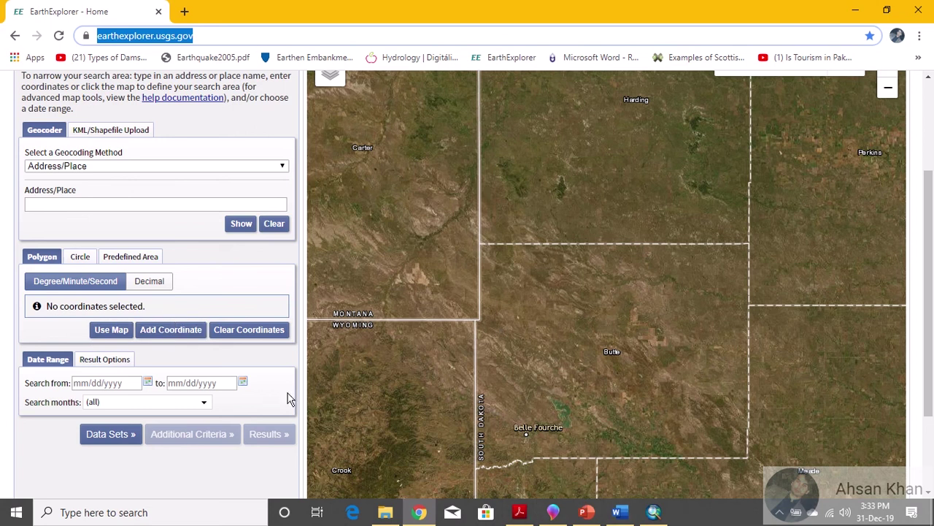
left_click(170, 330)
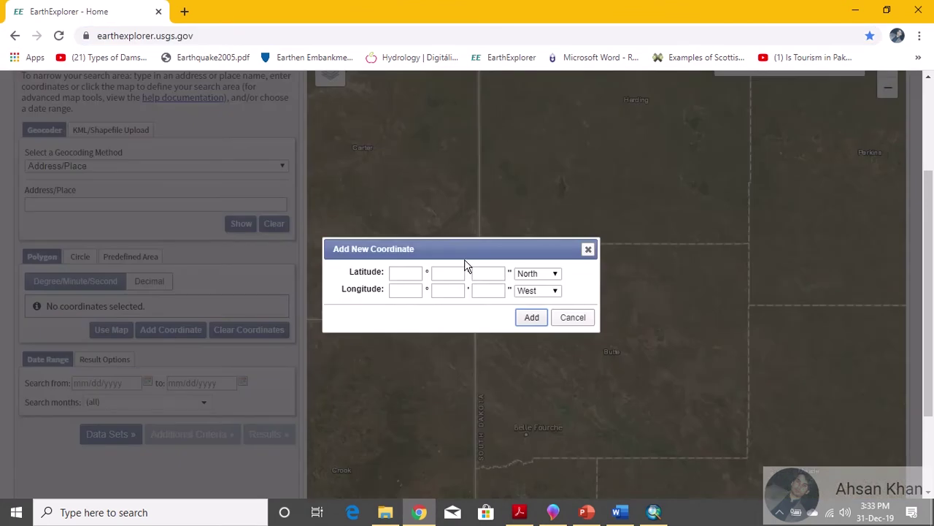
left_click_drag(468, 254, 476, 235)
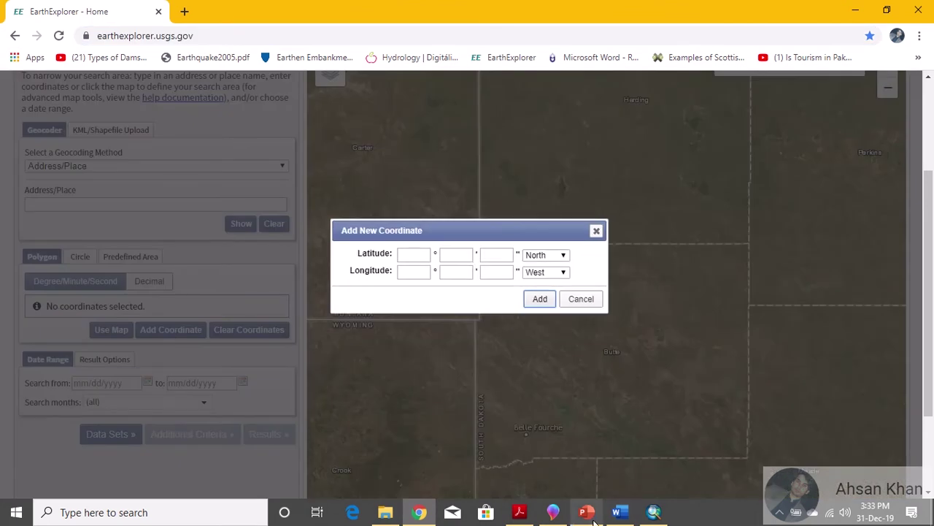
Switch to the Final Project report in Acrobat Reader and look up the dam's GPS coordinates in the page 1 location row.
left_click(520, 512)
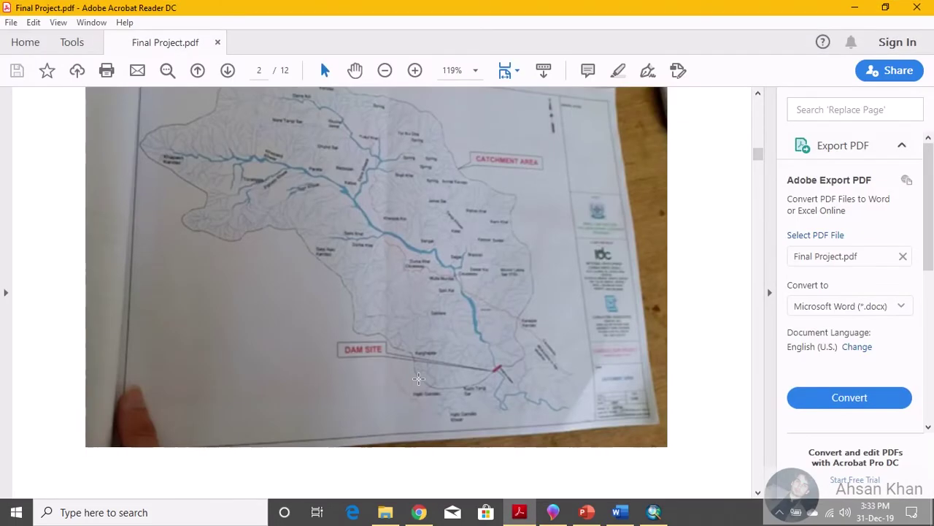
scroll(414, 333, "up", 4)
scroll(414, 333, "up", 12)
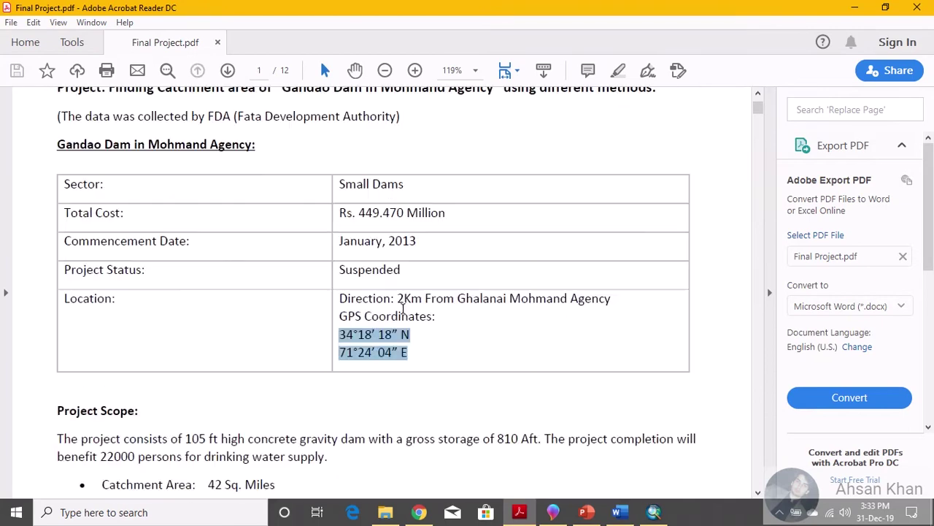
left_click(428, 422)
left_click_drag(409, 420, 353, 398)
left_click(411, 408)
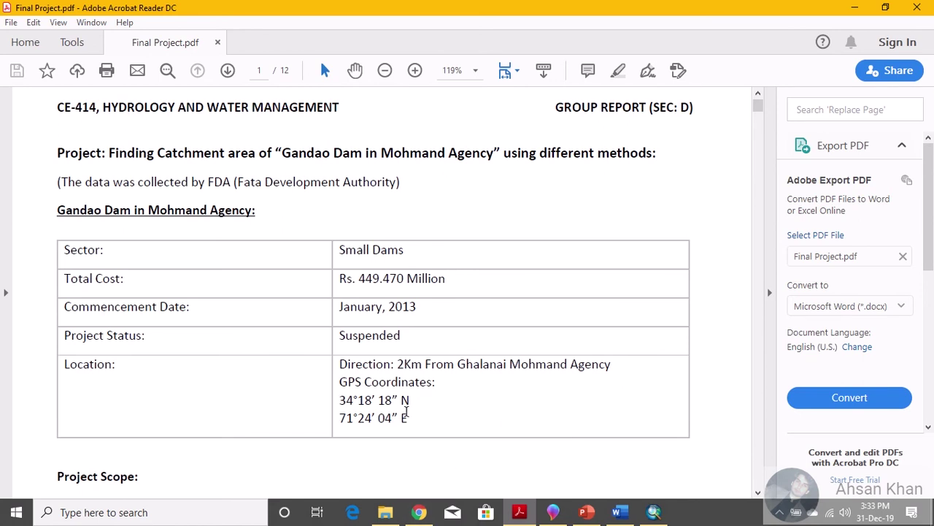
triple_click(418, 417)
left_click(417, 417)
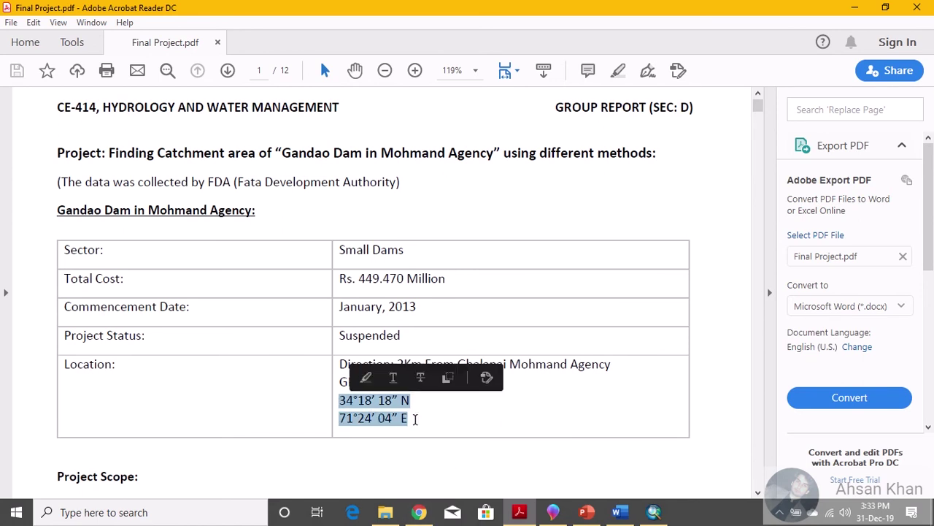
left_click(416, 418)
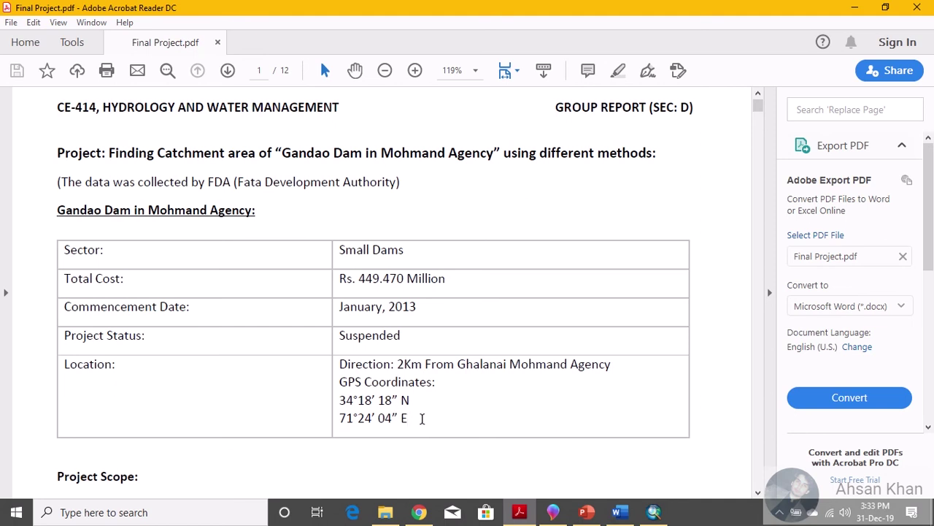
Return to EarthExplorer in Chrome and enter the new coordinate's latitude as 34° 18' 18" North.
left_click(419, 512)
left_click(414, 256)
type("34")
left_click(469, 256)
type("18")
left_click(496, 255)
type("18")
Set the longitude to 71° 24' 04" East and add the coordinate to the polygon search area.
left_click(428, 273)
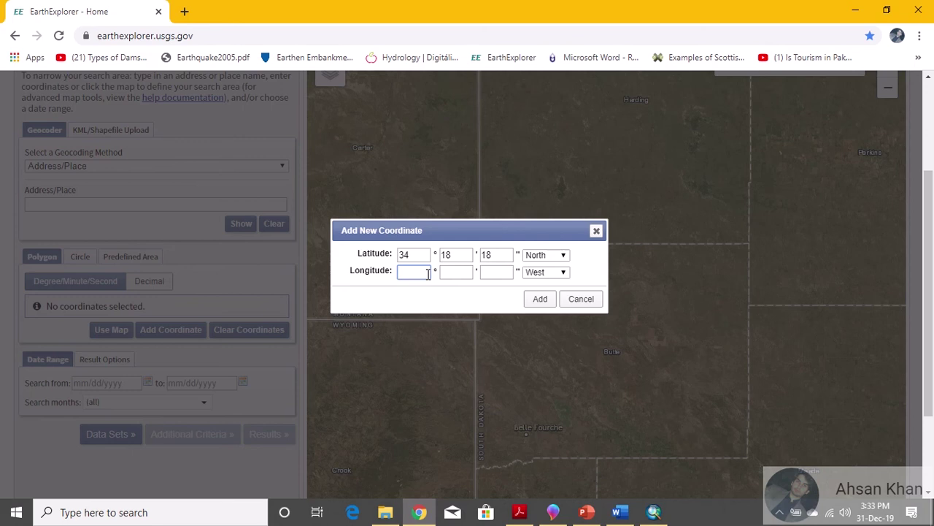
type("71")
left_click(446, 272)
type("24")
left_click(494, 270)
type("04")
left_click(544, 272)
left_click(549, 296)
left_click(542, 299)
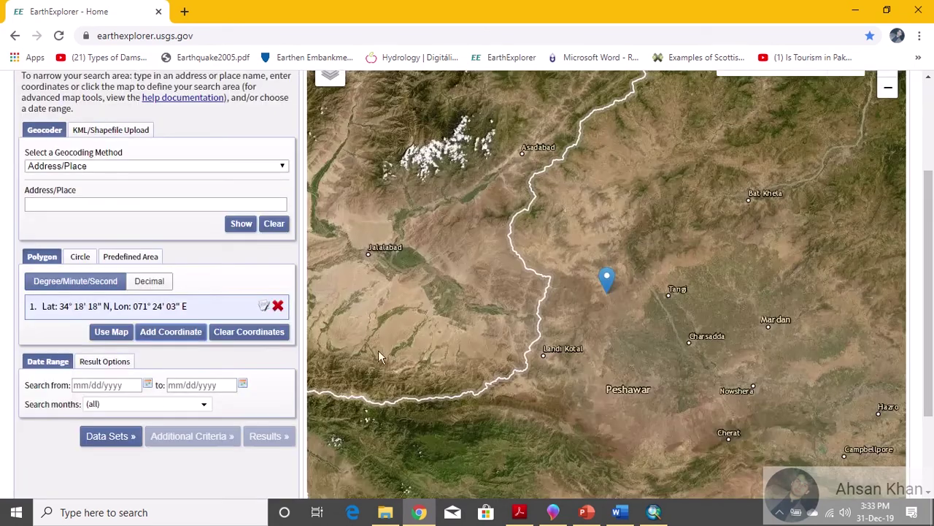
Examine the dam marker and its surrounding terrain on the satellite map, along with the listed coordinate.
scroll(933, 280, "up", 1)
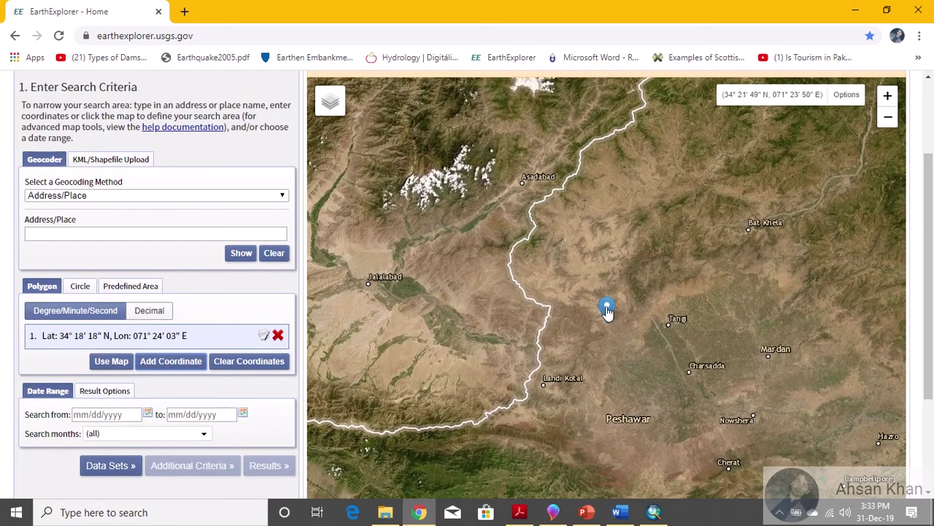
scroll(607, 309, "up", 3)
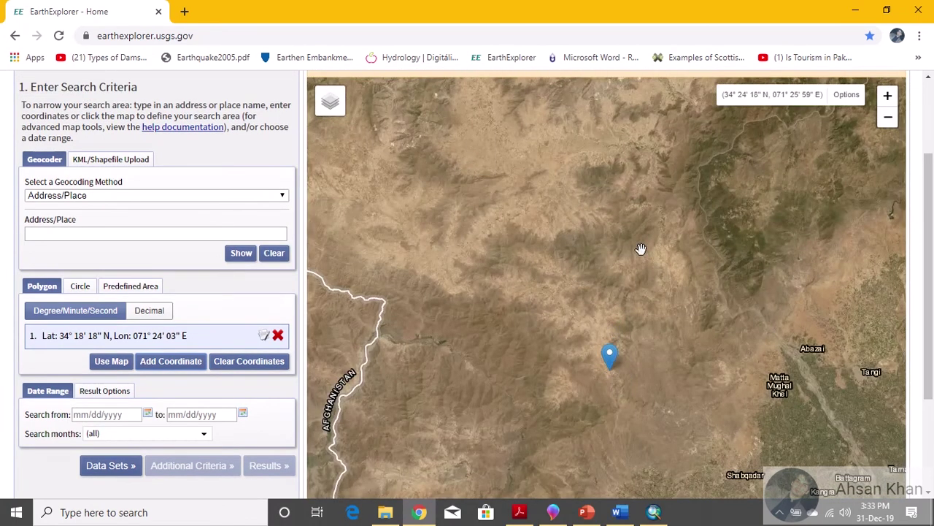
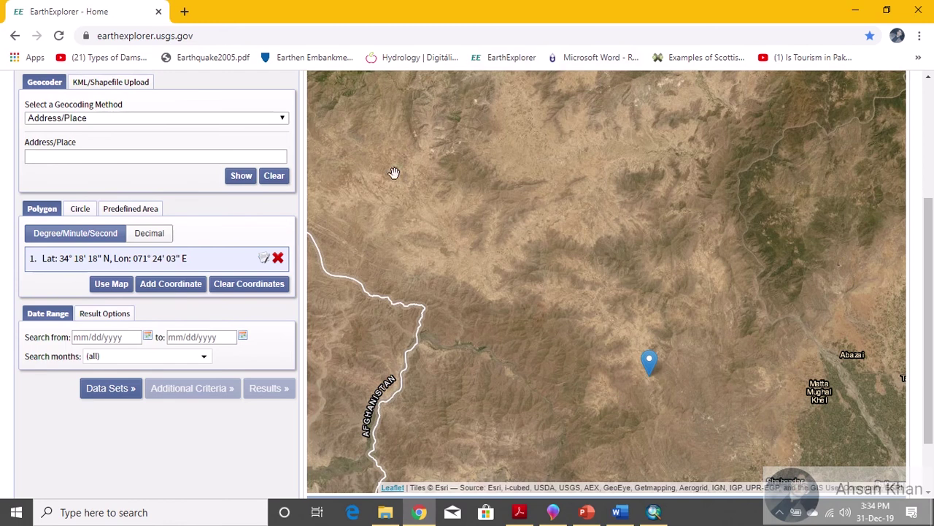
scroll(931, 329, "down", 1)
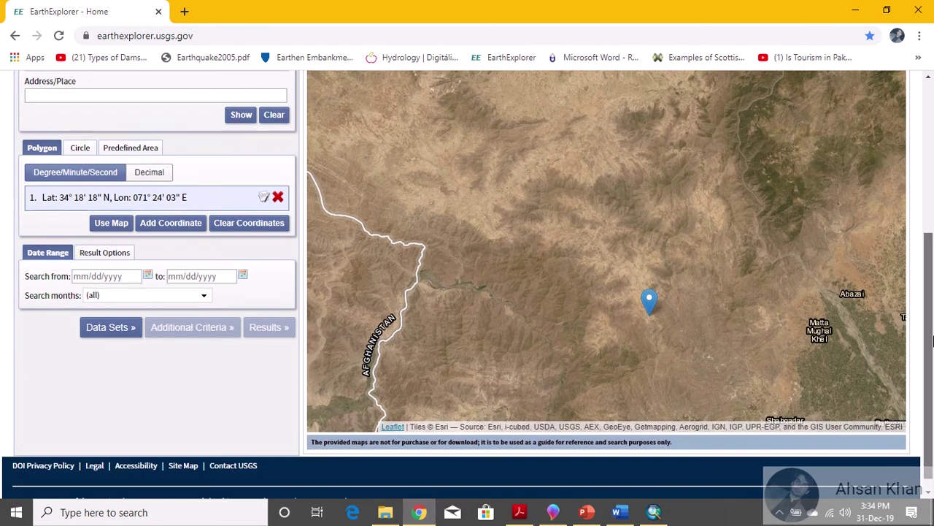
scroll(930, 340, "up", 3)
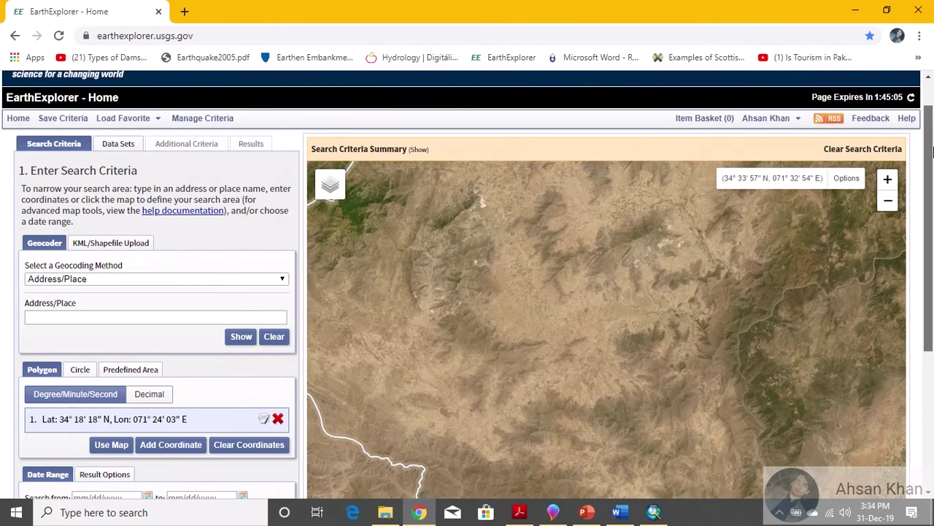
scroll(932, 151, "down", 3)
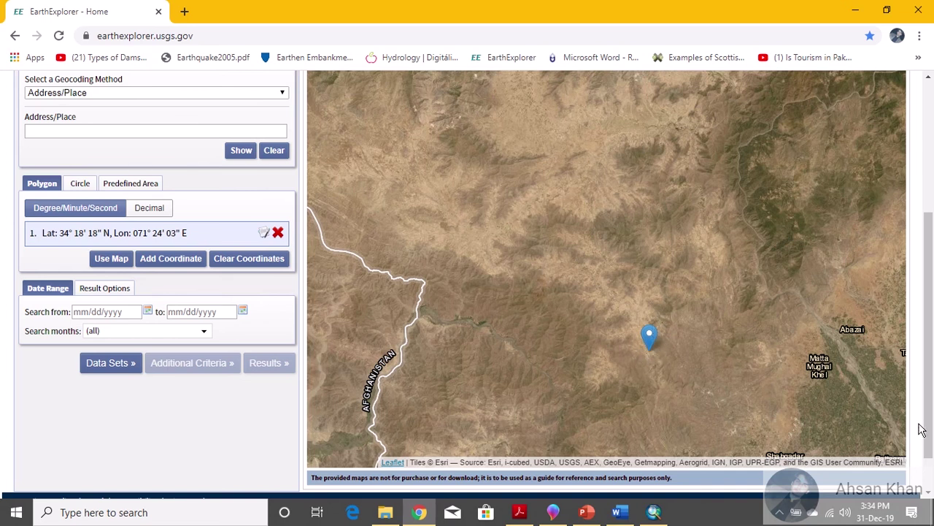
scroll(928, 328, "up", 1)
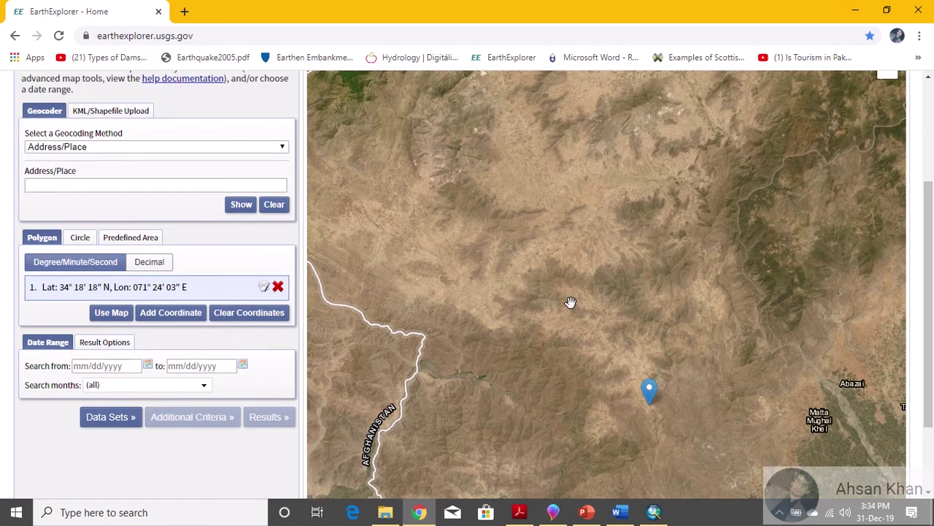
scroll(929, 307, "down", 1)
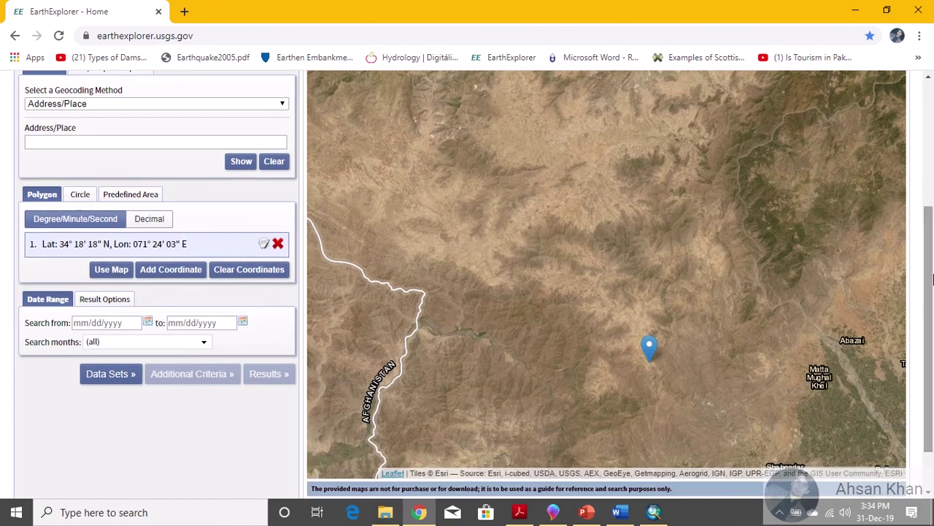
Switch to the report in Acrobat Reader and examine the dam site and overall extent of the catchment map on page 2.
left_click(519, 512)
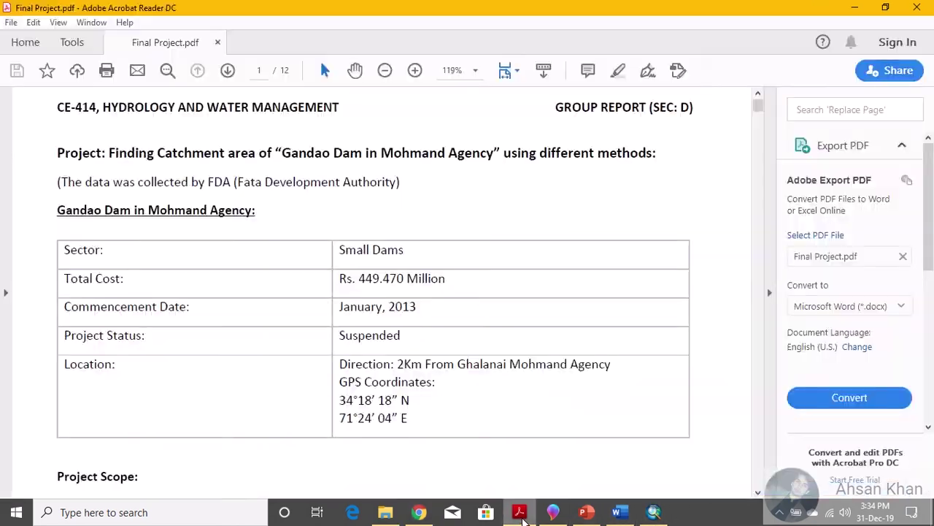
left_click_drag(933, 234, 933, 292)
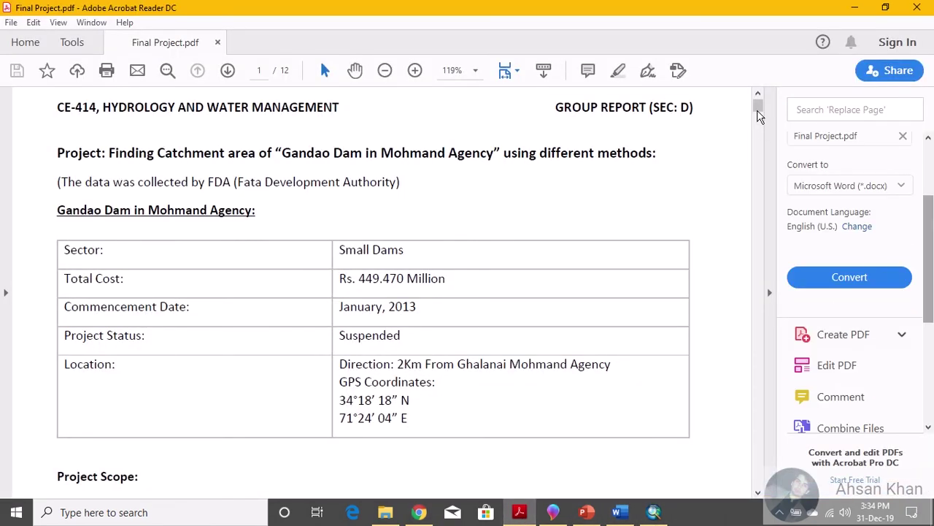
left_click_drag(758, 114, 760, 153)
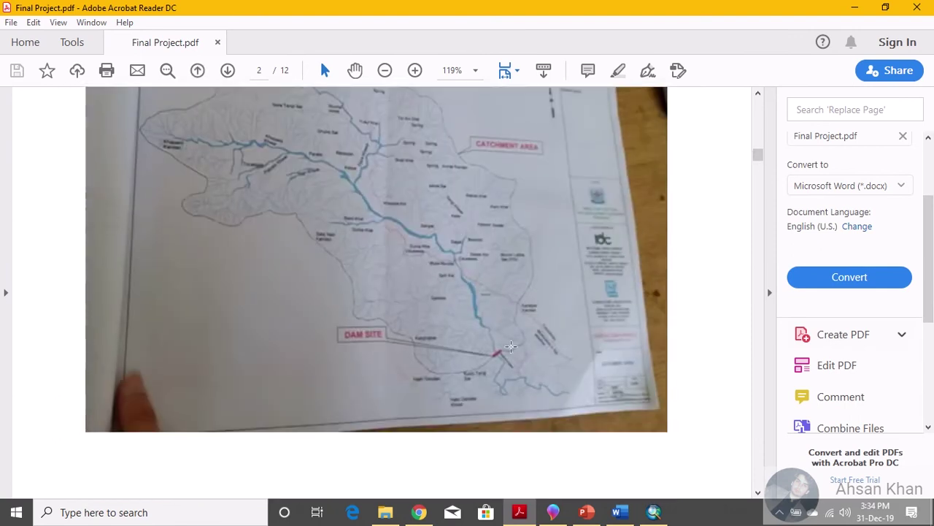
left_click_drag(512, 349, 495, 359)
left_click(497, 356)
scroll(188, 156, "up", 1)
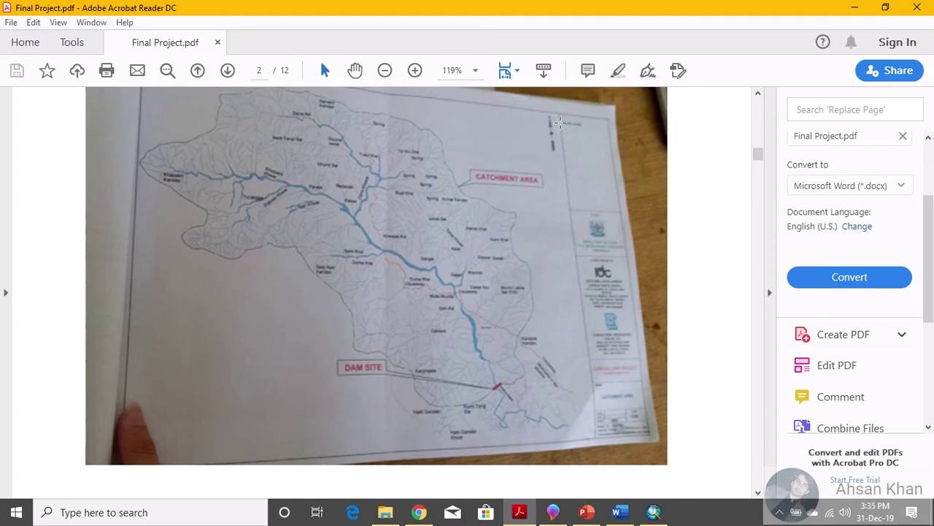
left_click_drag(574, 113, 193, 441)
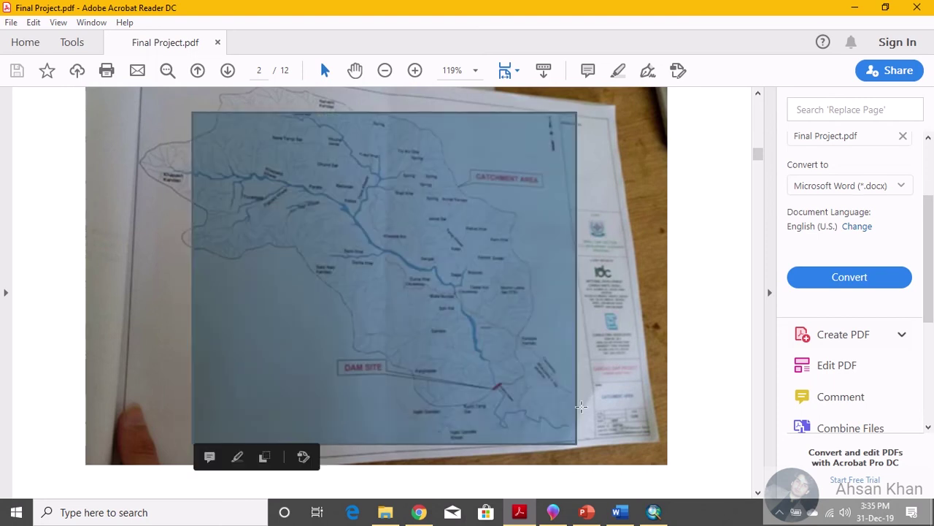
left_click(498, 386)
left_click_drag(587, 115, 174, 440)
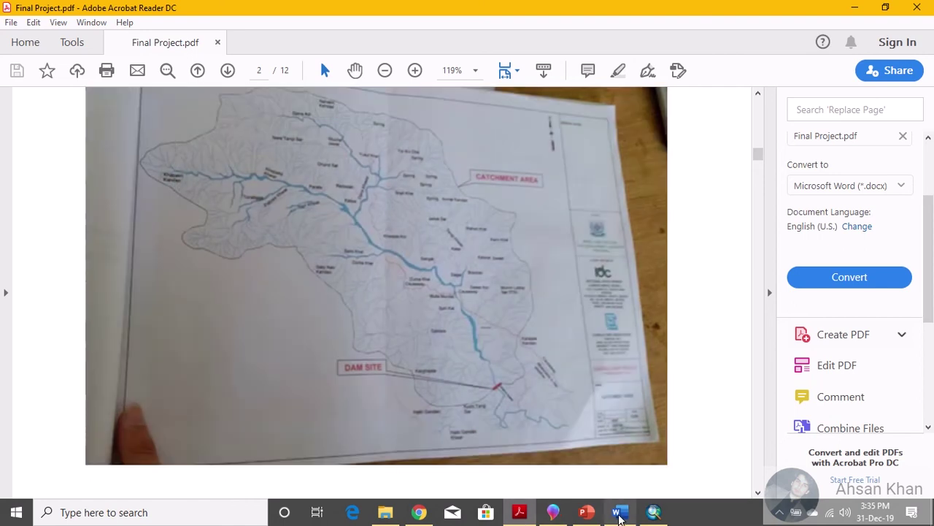
Glance at ArcMap, return to EarthExplorer in Chrome, and examine the river valley around the dam marker at closer zoom levels.
left_click(653, 512)
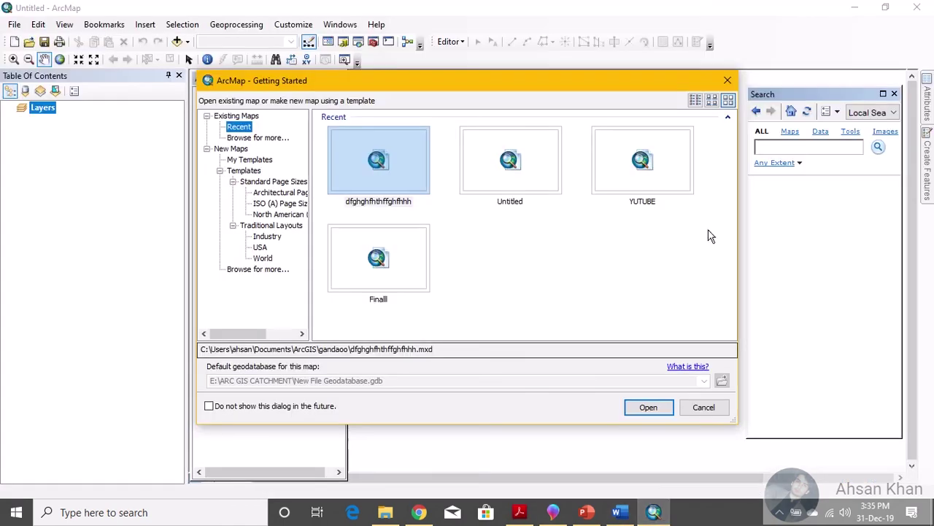
left_click(419, 512)
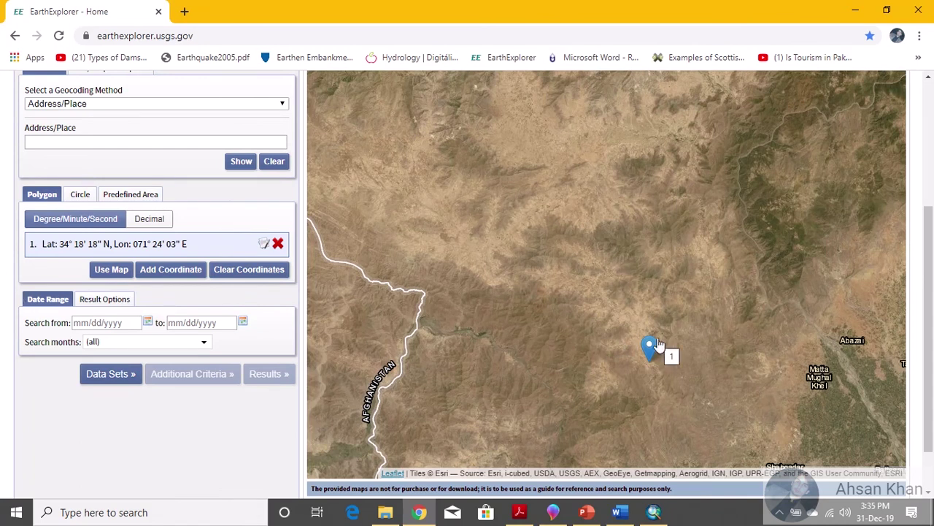
scroll(656, 338, "up", 1)
scroll(657, 337, "down", 1)
scroll(652, 359, "up", 1)
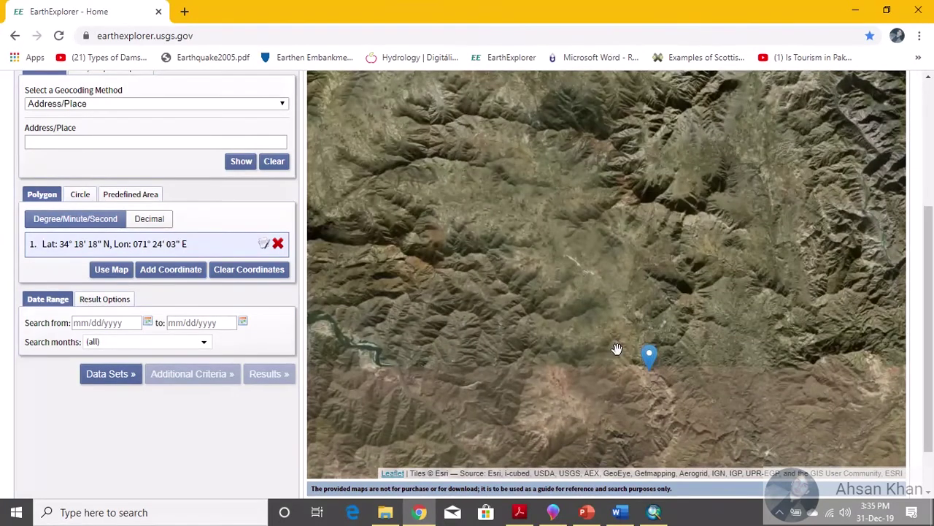
scroll(657, 388, "down", 1)
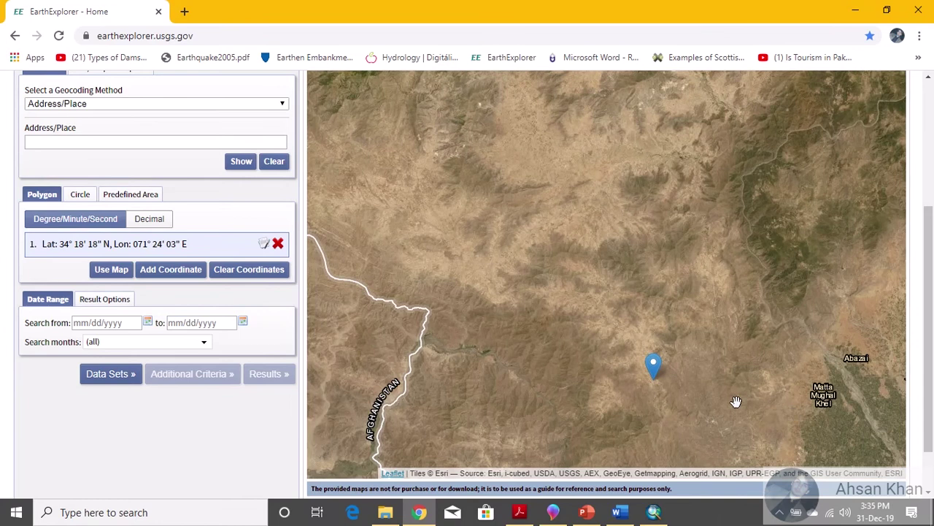
scroll(695, 411, "up", 1)
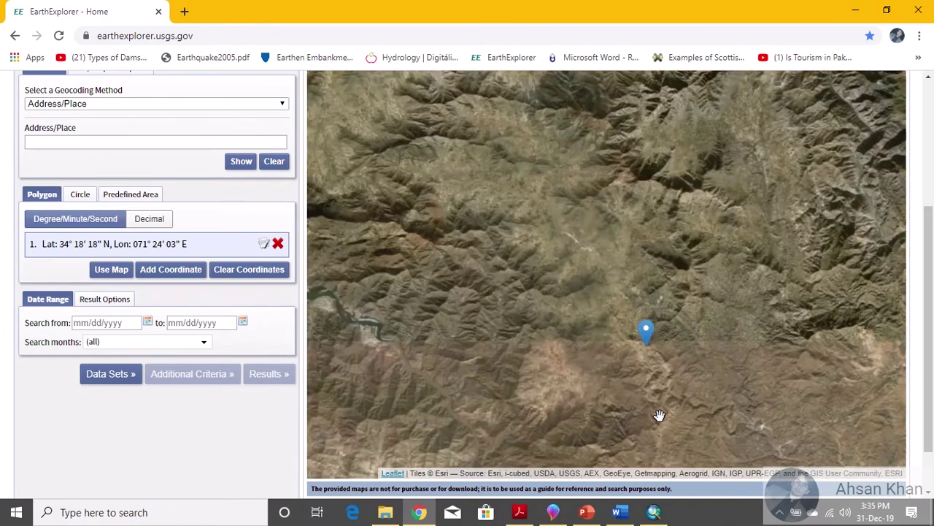
left_click_drag(660, 413, 643, 330)
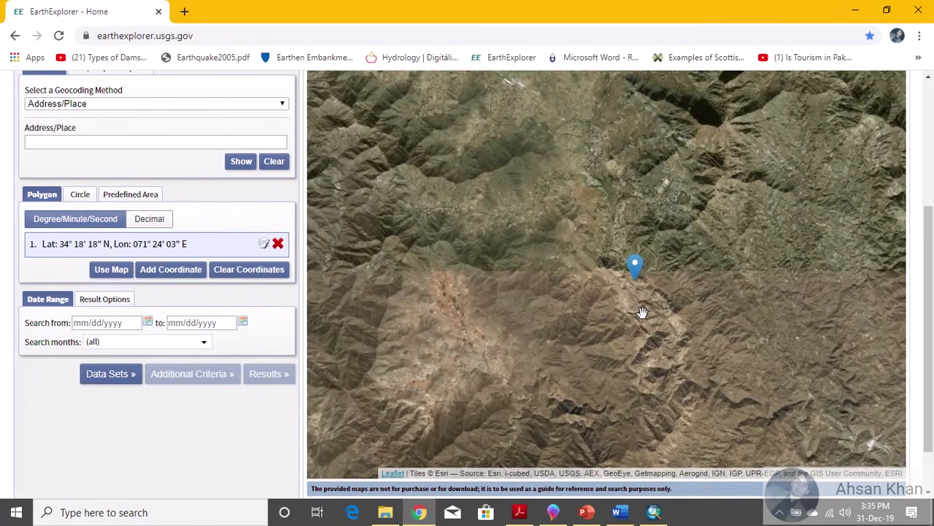
scroll(642, 325, "up", 3)
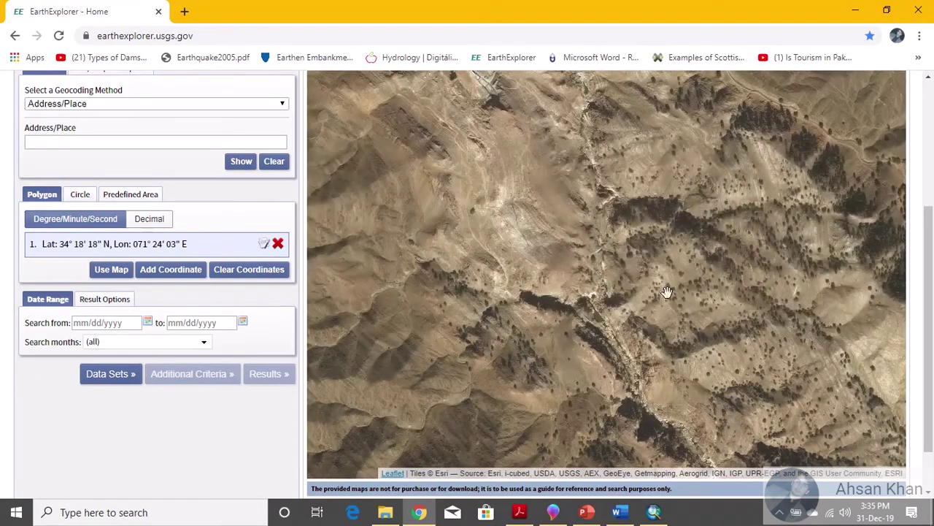
scroll(929, 306, "up", 1)
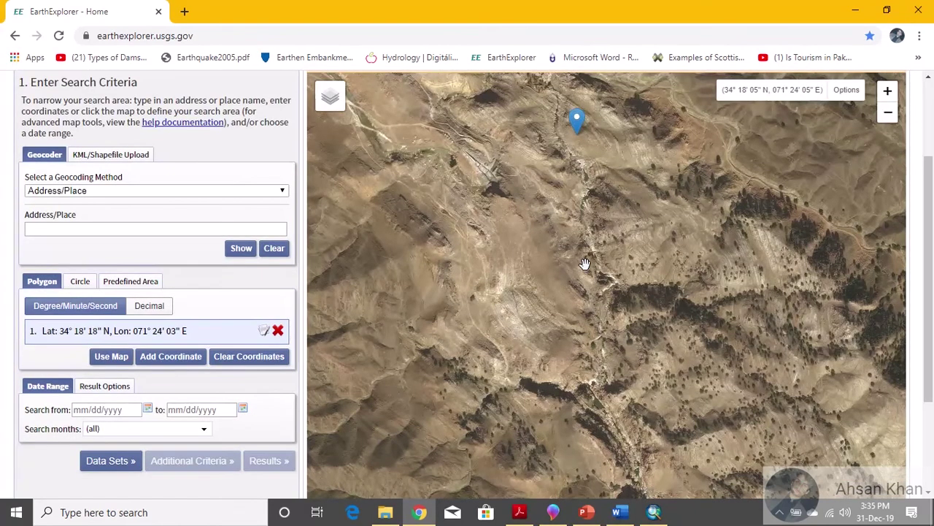
scroll(573, 150, "up", 2)
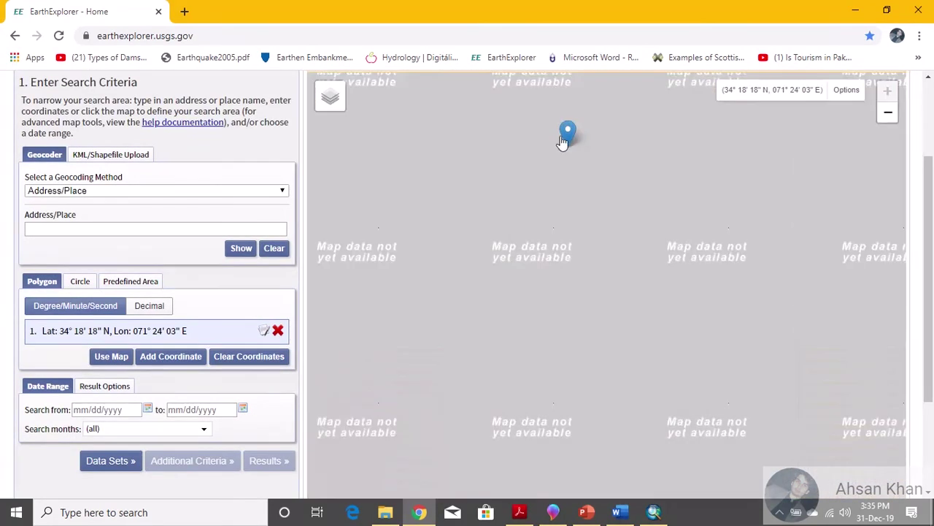
scroll(563, 153, "down", 1)
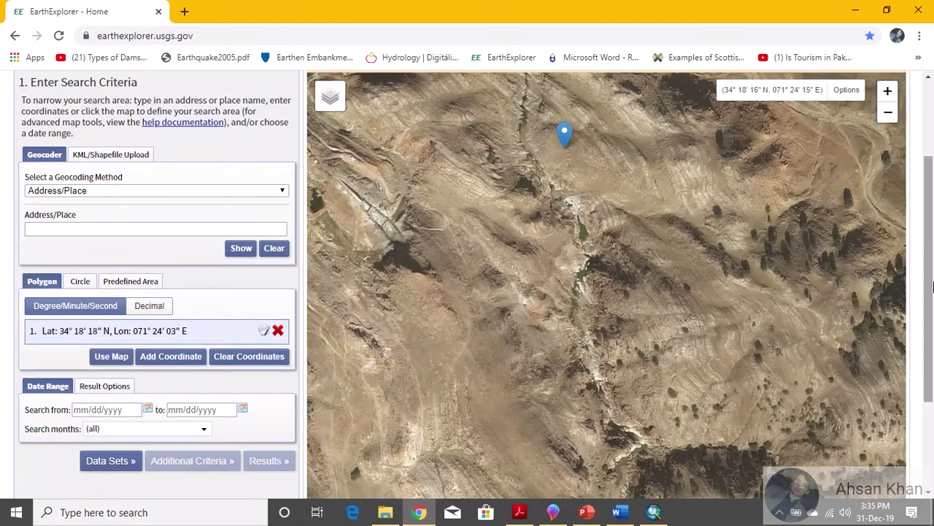
Place a second polygon coordinate on the satellite map at the tip of the dam marker.
scroll(931, 256, "up", 1)
mouse_move(560, 203)
left_mouse_down()
mouse_move(619, 337)
mouse_move(562, 203)
left_mouse_up()
left_click(562, 203)
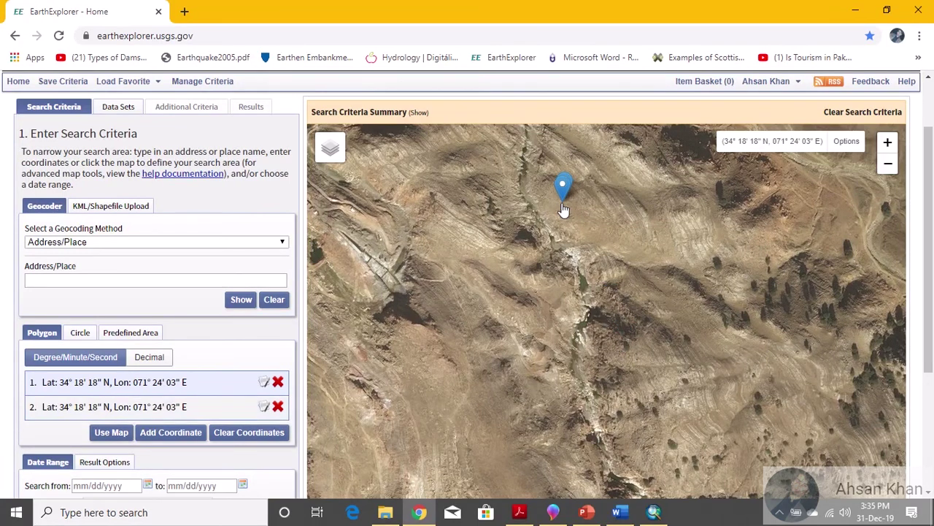
Remove the second polygon coordinate and examine the satellite terrain north of the dam marker.
left_click(278, 406)
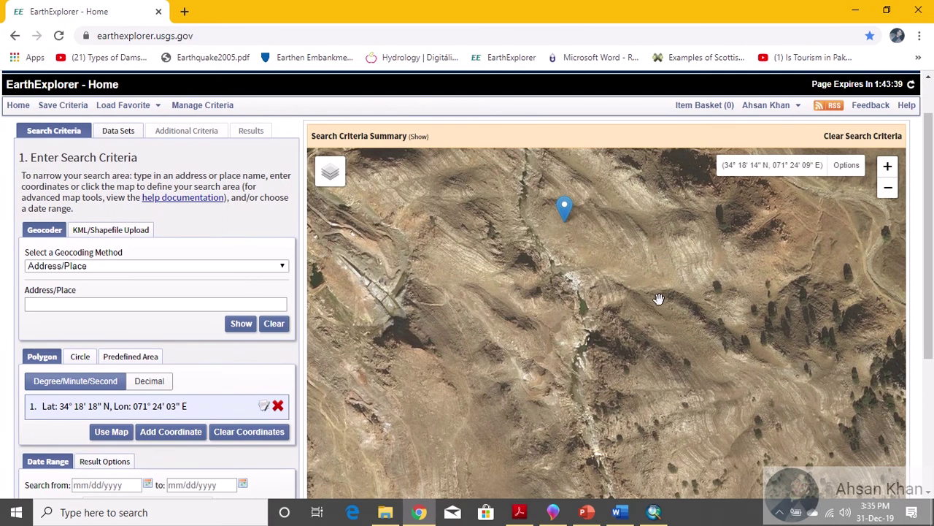
left_click_drag(659, 299, 714, 431)
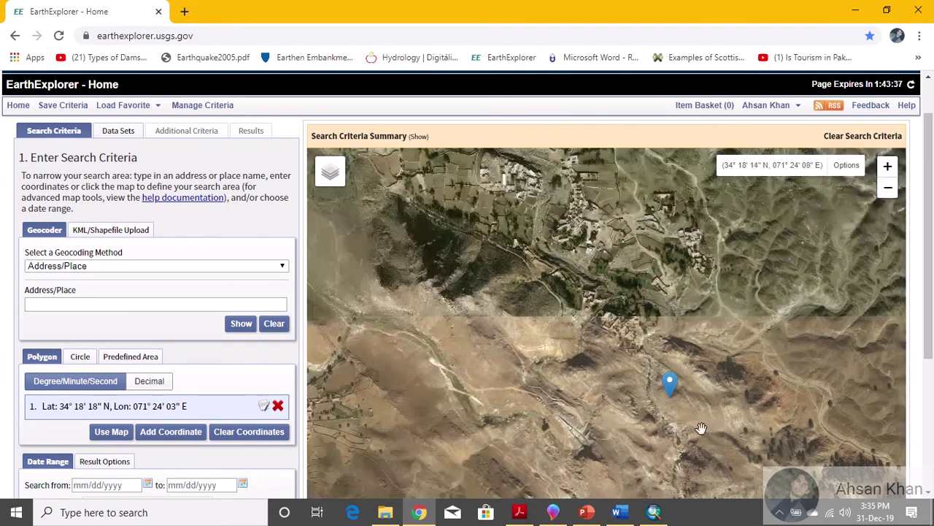
mouse_move(631, 227)
left_mouse_down()
mouse_move(660, 305)
mouse_move(682, 327)
left_mouse_up()
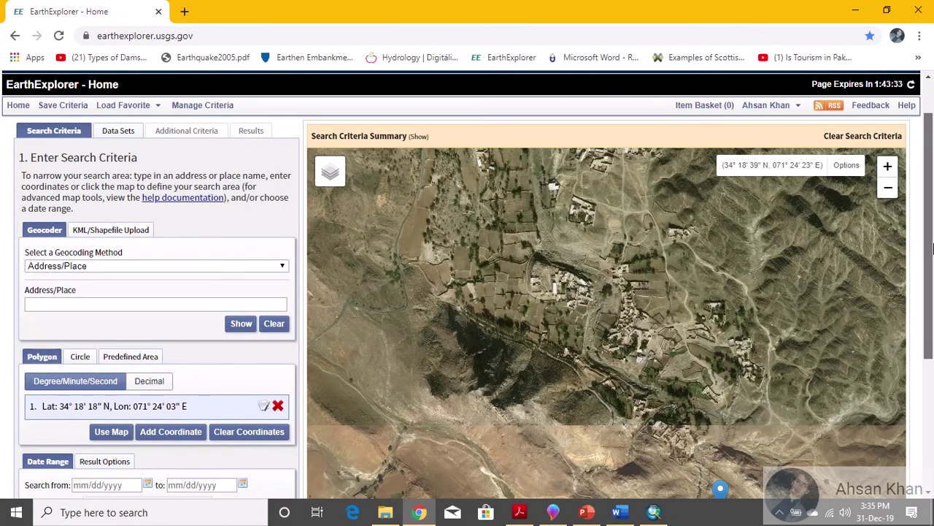
scroll(932, 294, "down", 2)
scroll(931, 295, "down", 3)
scroll(932, 294, "up", 2)
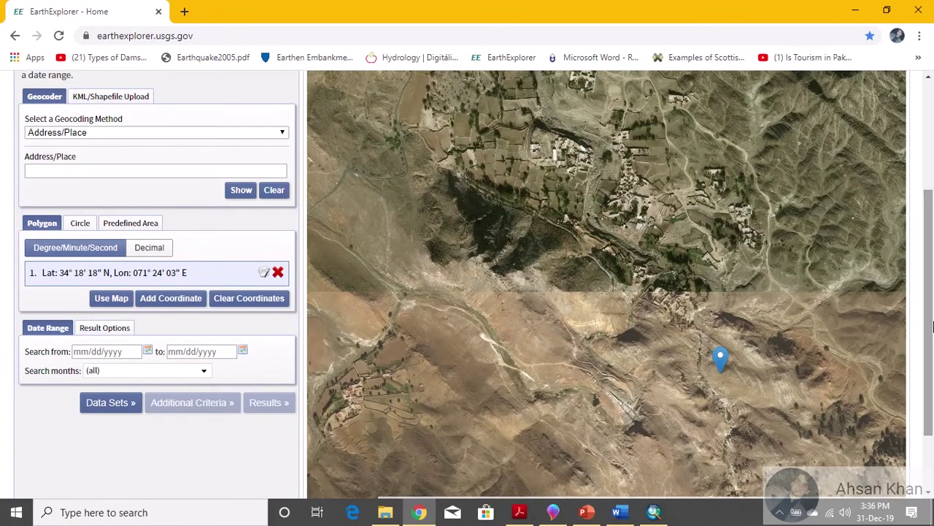
scroll(579, 360, "down", 2)
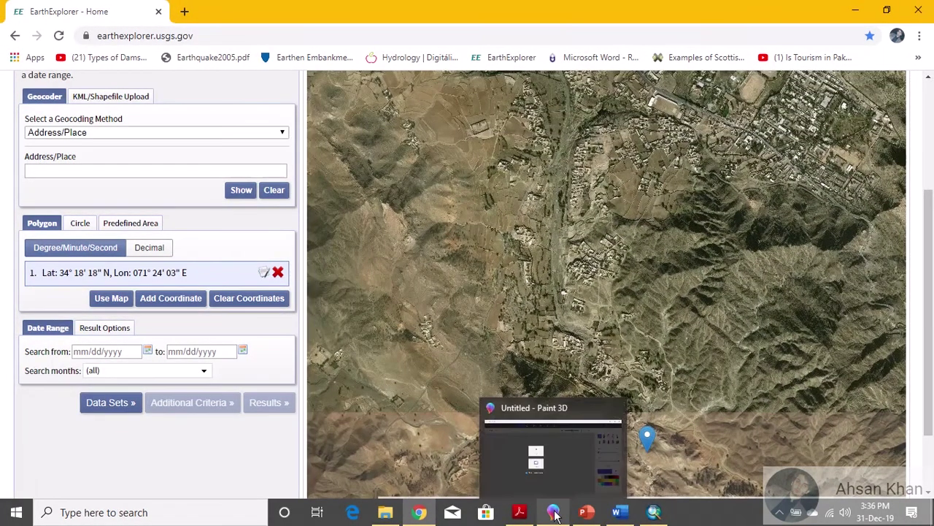
Switch to Paint 3D and draw a dark red marker outline of a catchment cut off at the canvas's upper edge.
left_click(553, 511)
left_click(440, 218)
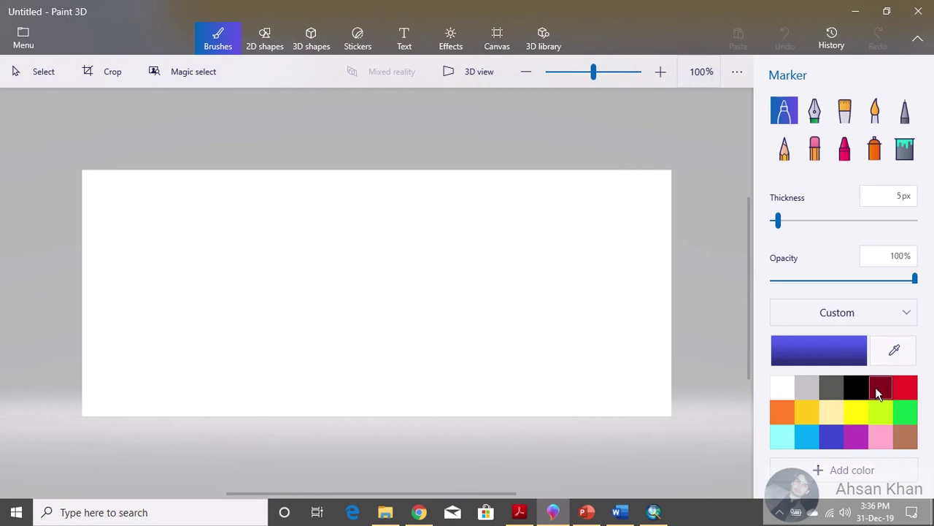
left_click(878, 387)
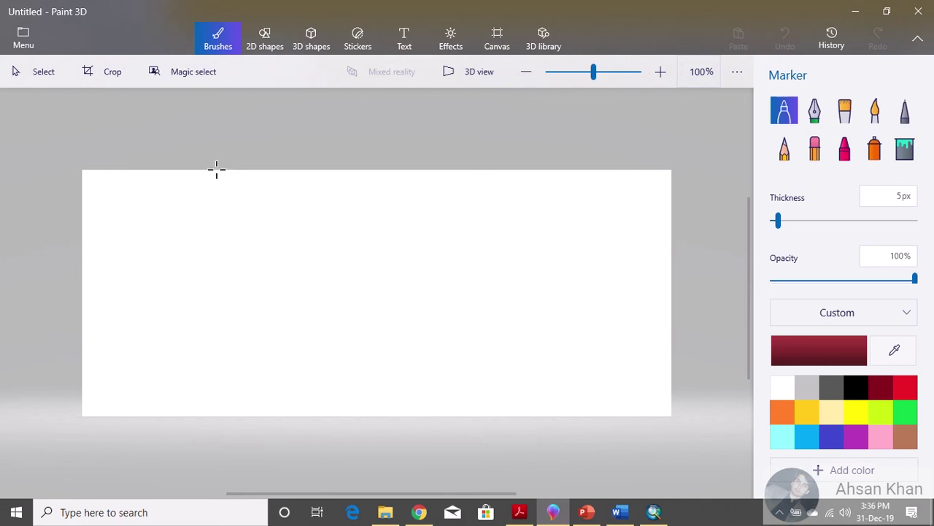
mouse_move(249, 213)
left_mouse_down()
mouse_move(265, 259)
mouse_move(338, 261)
mouse_move(378, 297)
mouse_move(432, 267)
mouse_move(403, 223)
mouse_move(438, 190)
mouse_move(429, 161)
left_mouse_up()
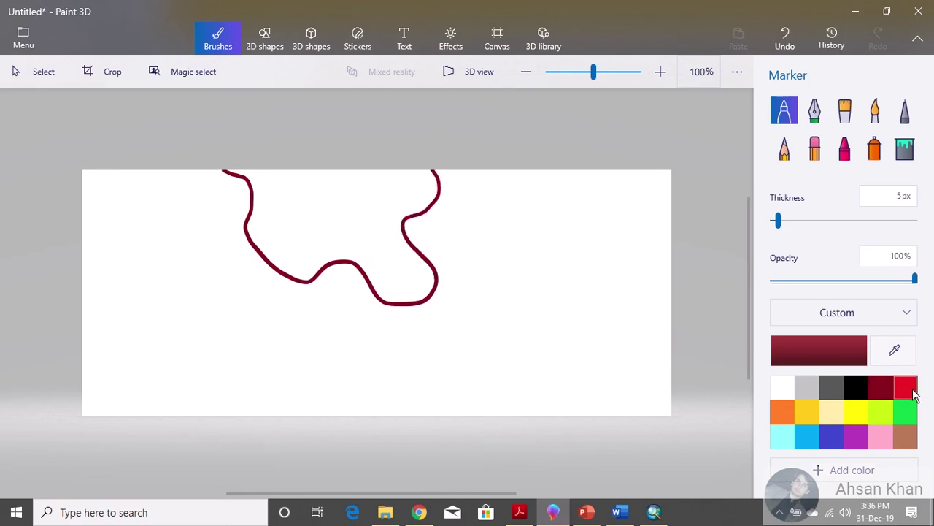
Annotate the cut-off catchment outline in green with an arrow at its open end, a question mark and a cross.
left_click(909, 415)
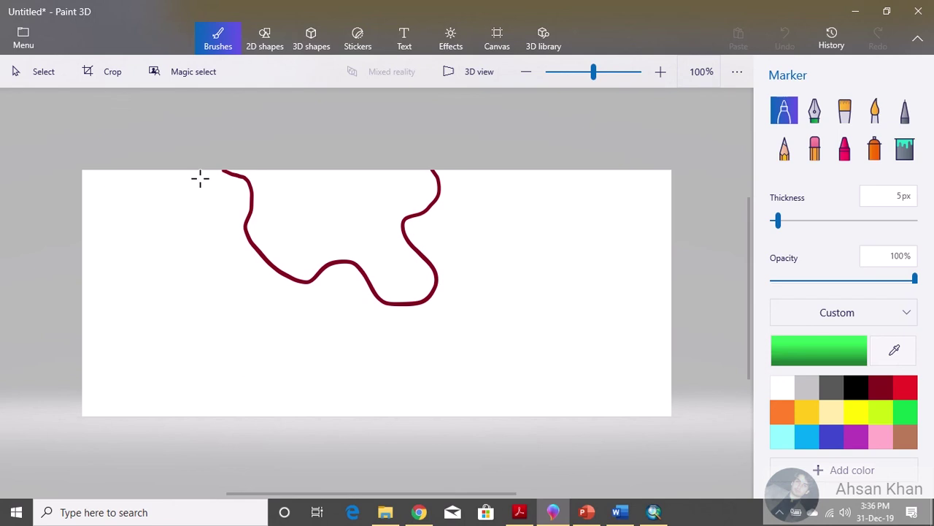
mouse_move(200, 178)
left_mouse_down()
mouse_move(158, 200)
mouse_move(209, 176)
left_mouse_up()
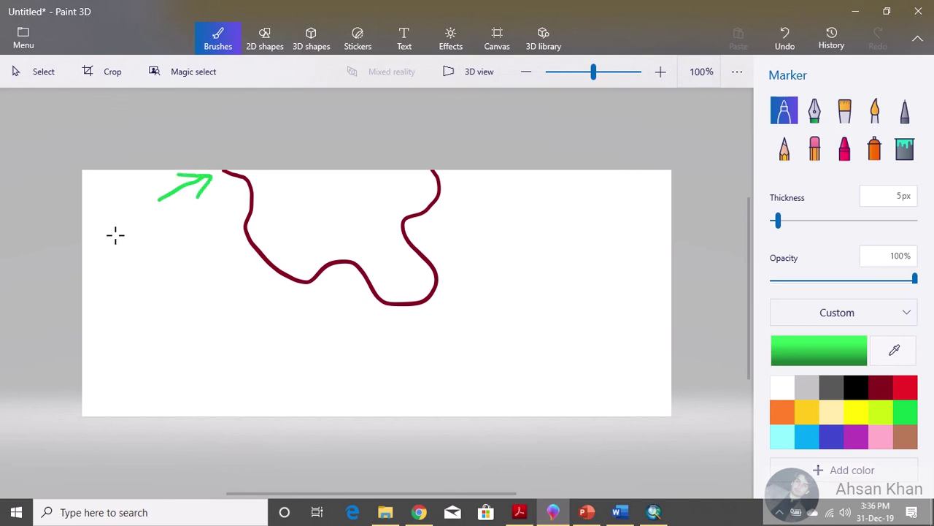
left_click_drag(113, 231, 129, 251)
left_click(132, 264)
mouse_move(199, 224)
left_mouse_down()
mouse_move(192, 242)
mouse_move(205, 244)
left_mouse_up()
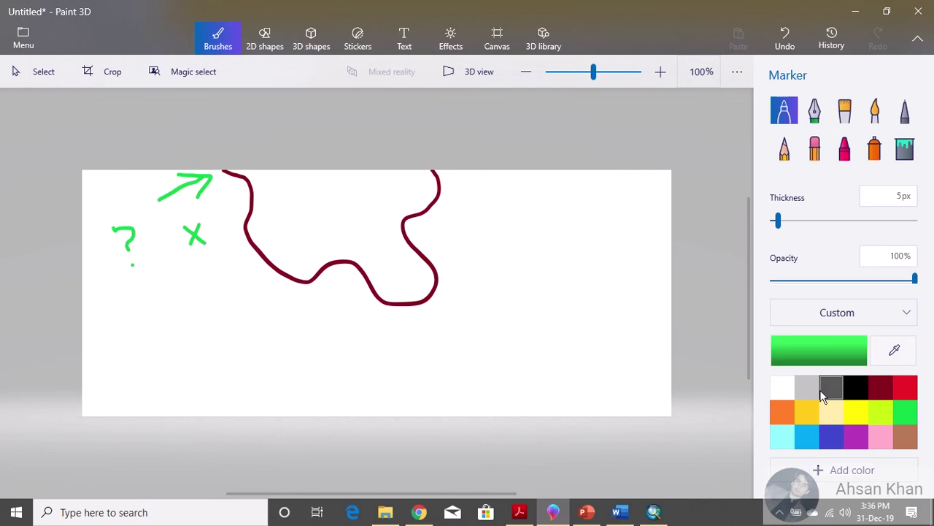
Draw a closed purple catchment outline beside the open one and mark it with a green surrounding frame and check mark.
left_click(860, 439)
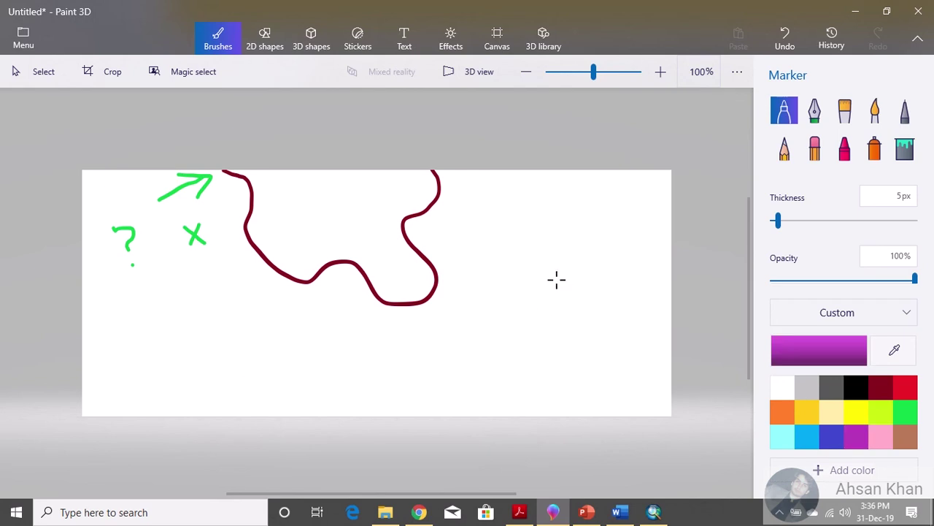
mouse_move(577, 282)
left_mouse_down()
mouse_move(548, 324)
mouse_move(578, 384)
mouse_move(611, 340)
mouse_move(606, 297)
mouse_move(576, 282)
left_mouse_up()
left_click(904, 417)
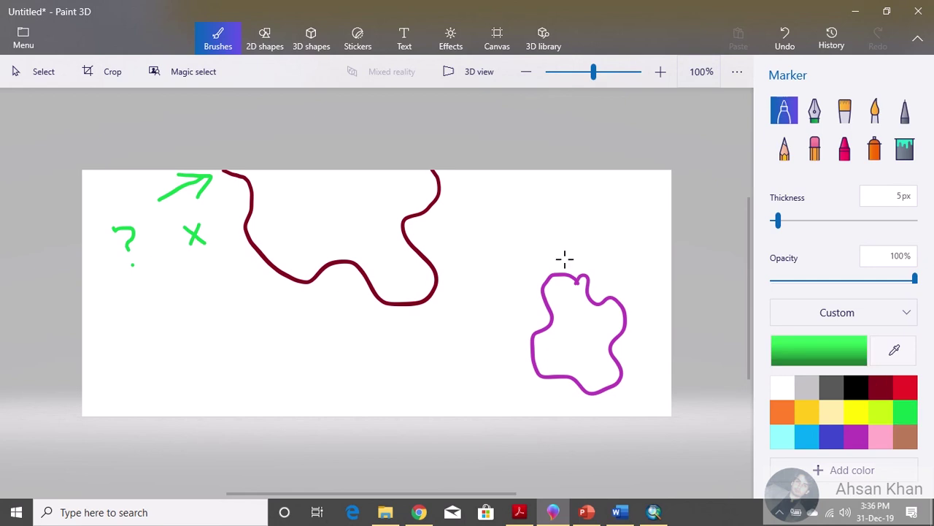
mouse_move(628, 255)
left_mouse_down()
mouse_move(505, 251)
mouse_move(504, 400)
mouse_move(652, 398)
mouse_move(651, 258)
mouse_move(619, 253)
left_mouse_up()
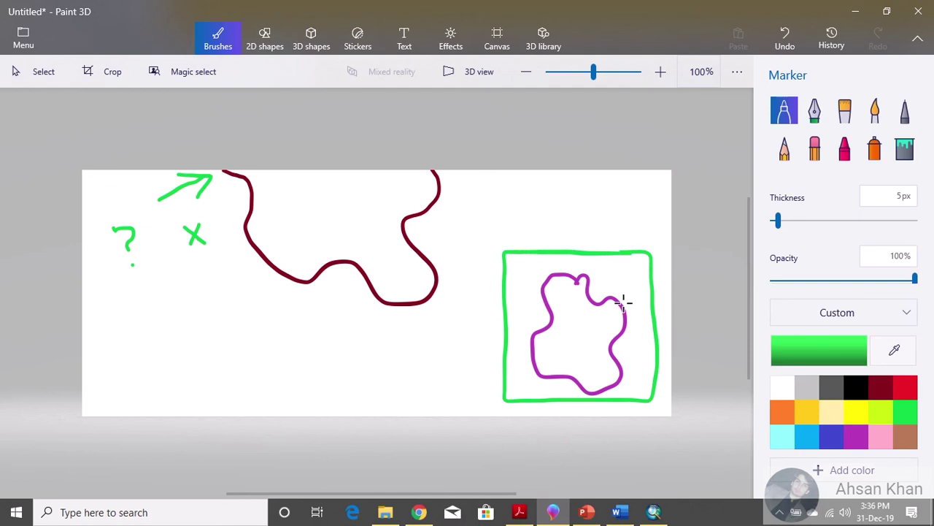
left_click_drag(402, 345, 492, 319)
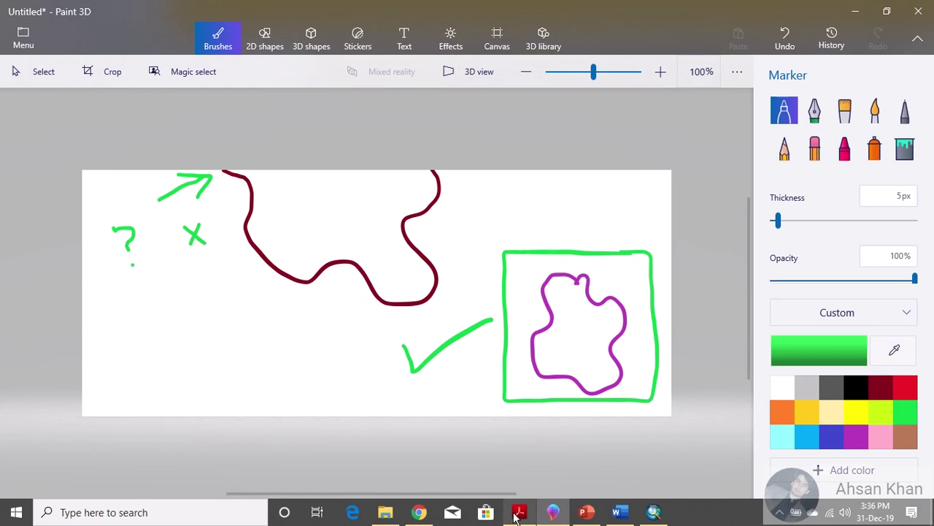
Return to EarthExplorer in Chrome and examine the terrain upstream of the dam marker at wider zoom levels.
left_click(419, 511)
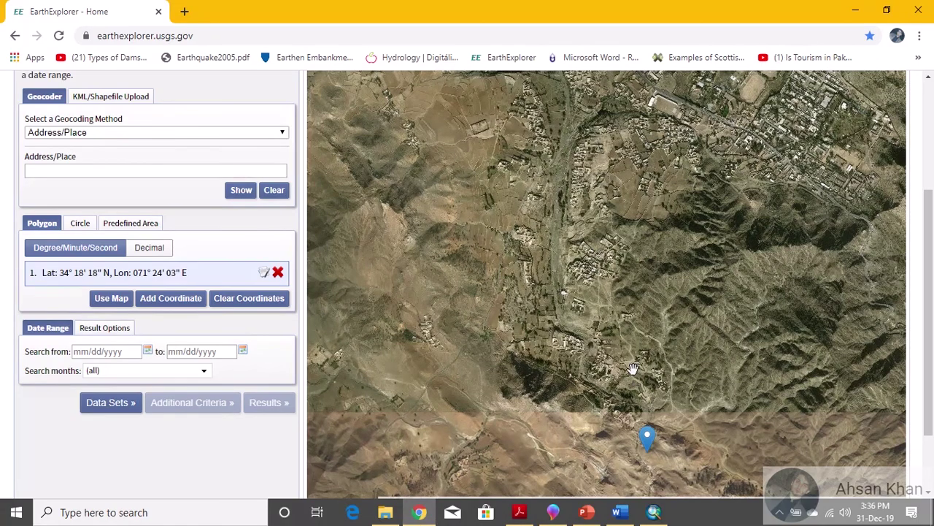
scroll(632, 367, "down", 2)
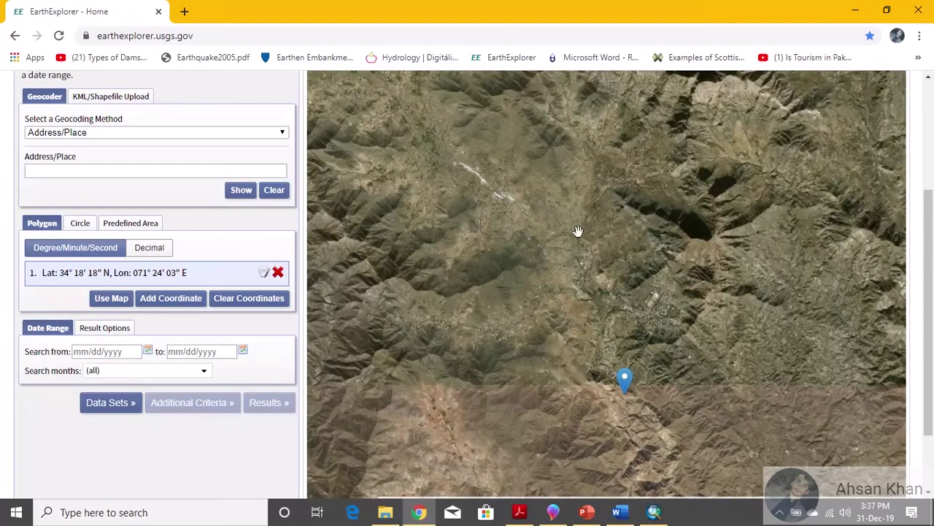
mouse_move(578, 231)
left_mouse_down()
mouse_move(641, 334)
mouse_move(654, 313)
left_mouse_up()
left_click_drag(692, 379, 665, 353)
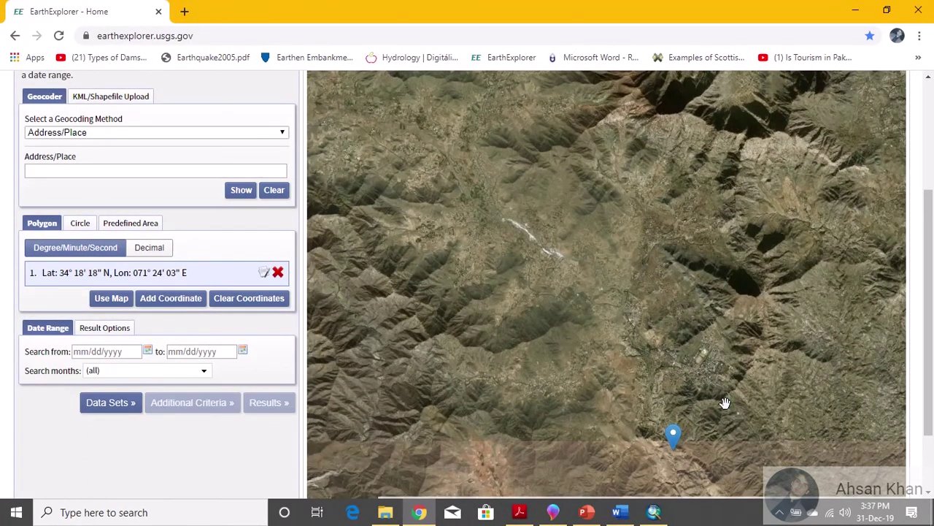
scroll(686, 359, "down", 2)
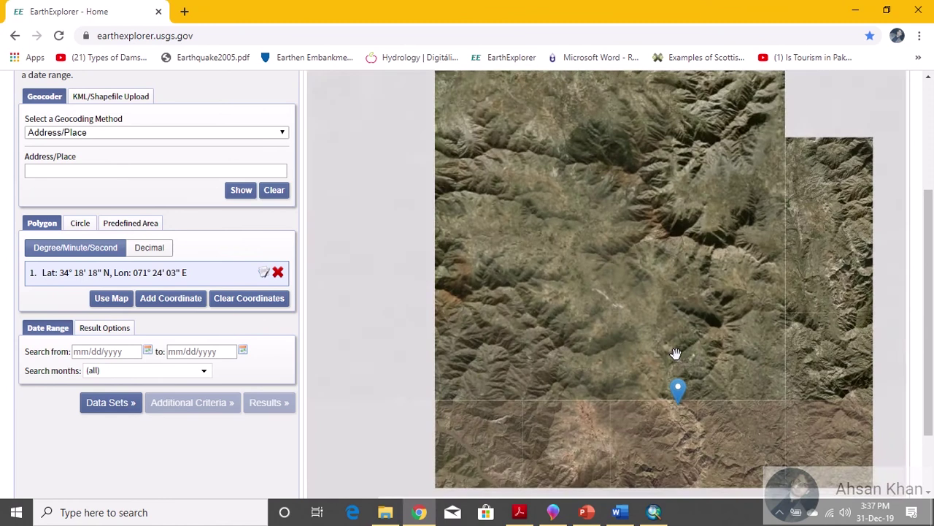
scroll(683, 343, "up", 1)
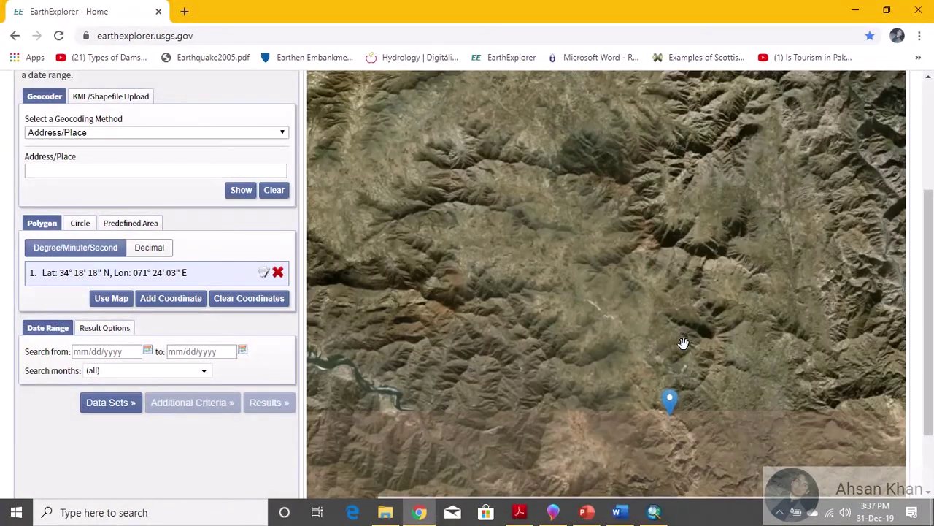
scroll(678, 354, "up", 1)
scroll(679, 355, "down", 1)
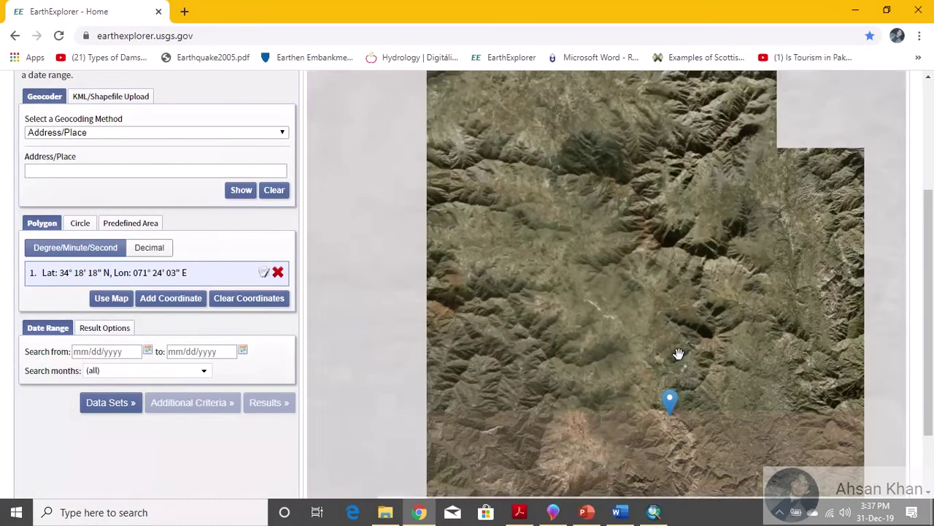
left_click_drag(693, 284, 718, 330)
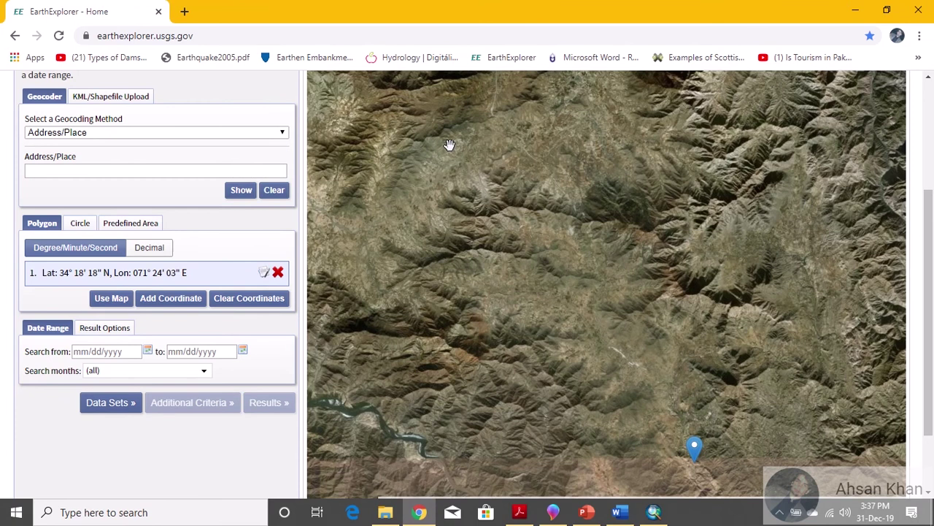
scroll(930, 260, "down", 2)
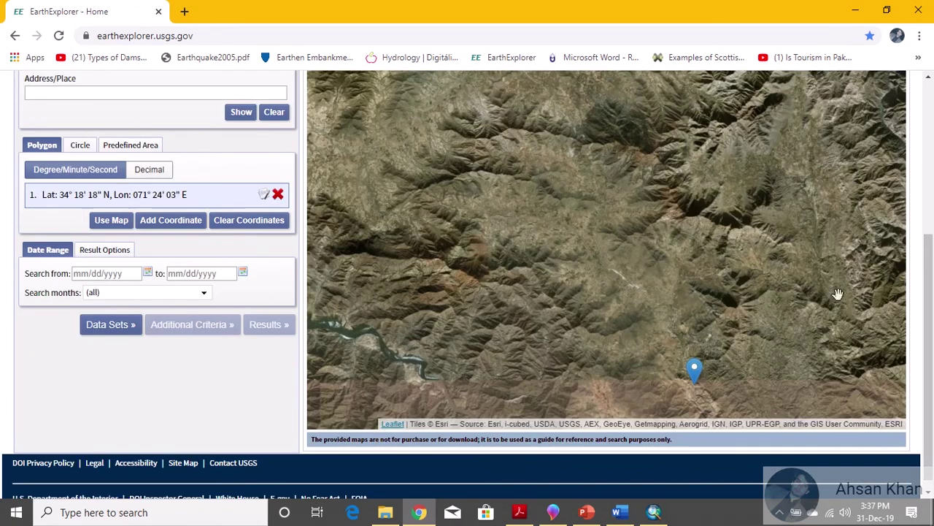
scroll(932, 326, "up", 2)
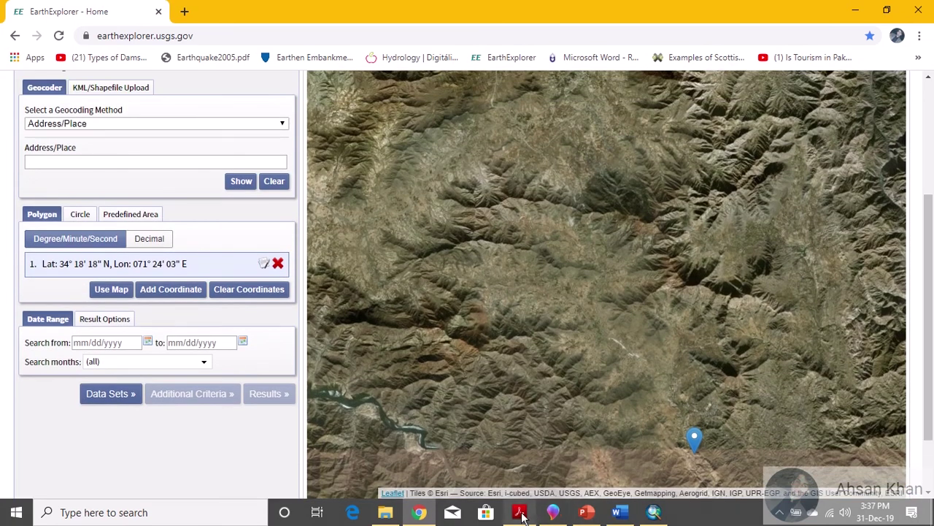
Switch to Paint 3D and add green strokes across the open catchment outline and over the framed closed one.
left_click(554, 514)
left_click_drag(266, 234, 252, 250)
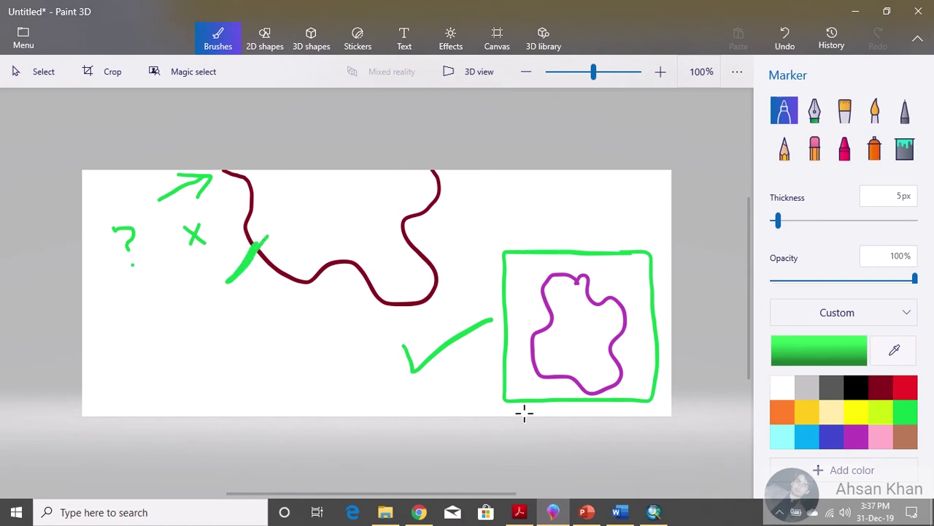
mouse_move(457, 359)
left_mouse_down()
mouse_move(509, 325)
mouse_move(464, 405)
mouse_move(557, 328)
left_mouse_up()
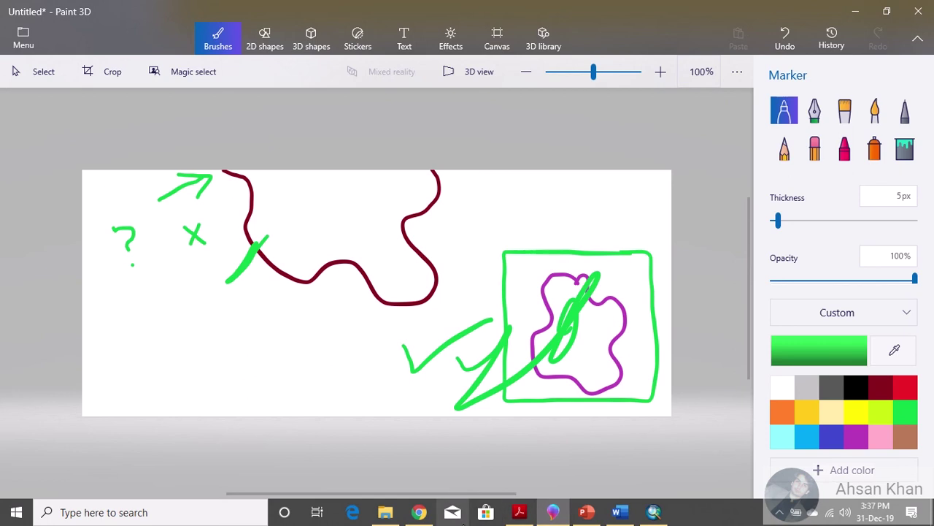
Return to EarthExplorer in Chrome, define the search polygon from the map's visible extent, and check the area it covers.
left_click(419, 511)
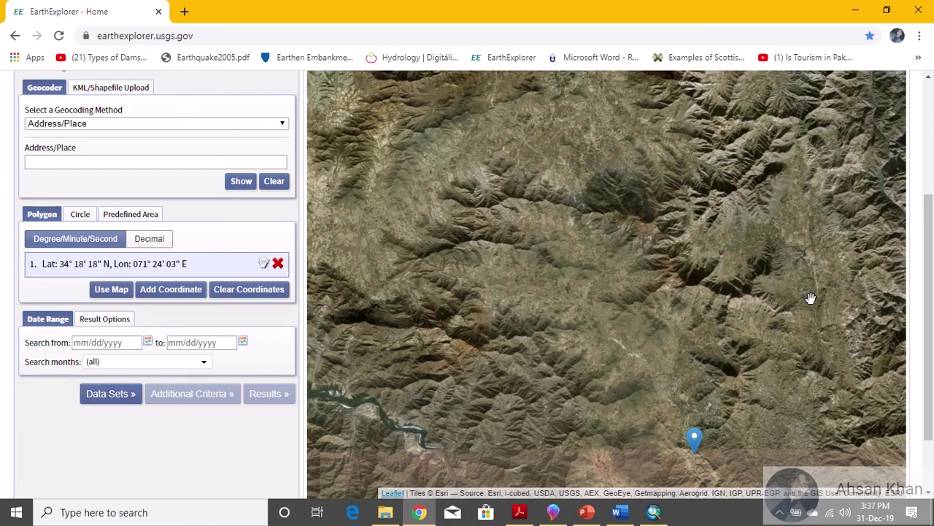
scroll(776, 302, "down", 1)
scroll(773, 307, "up", 1)
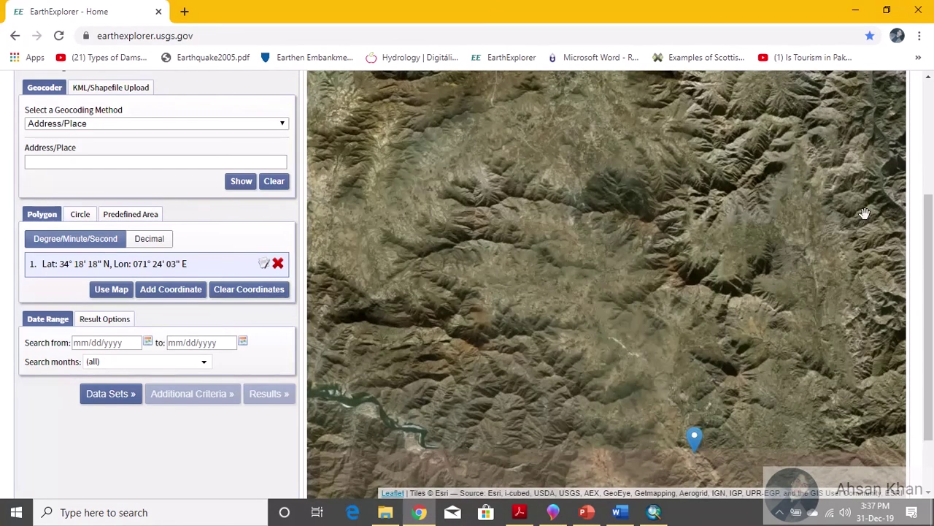
scroll(928, 243, "down", 1)
scroll(931, 194, "up", 2)
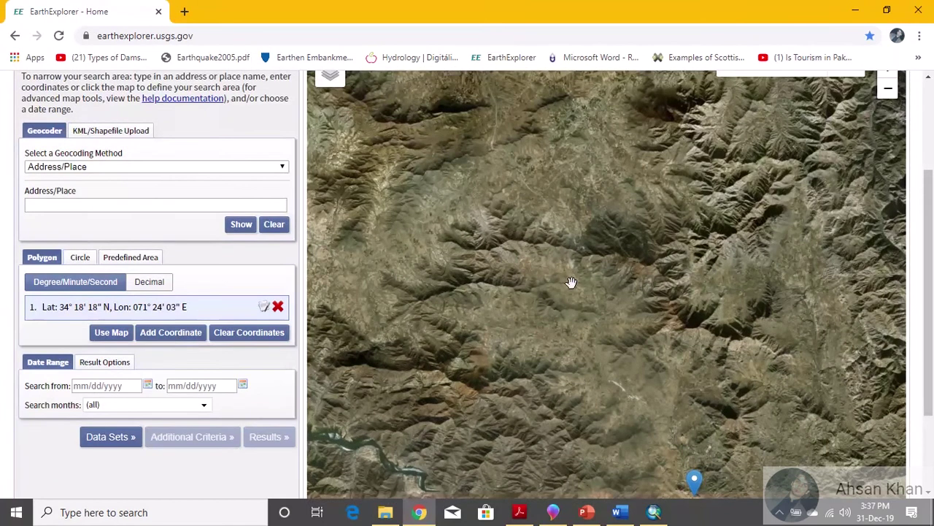
scroll(930, 212, "down", 1)
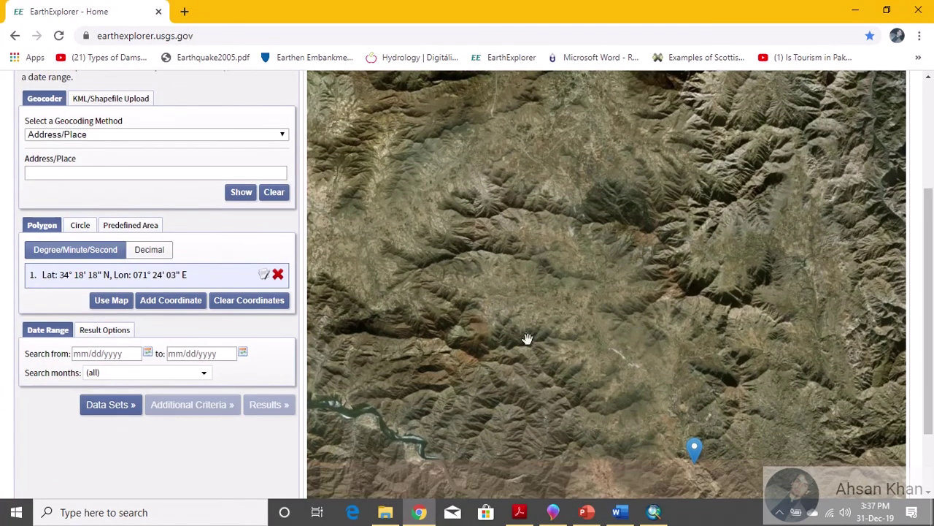
left_click(111, 302)
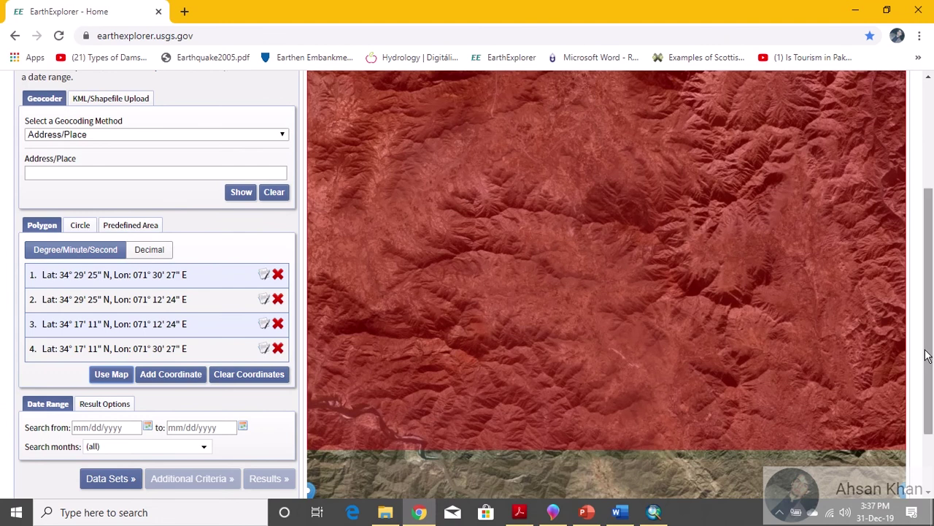
scroll(932, 297, "up", 1)
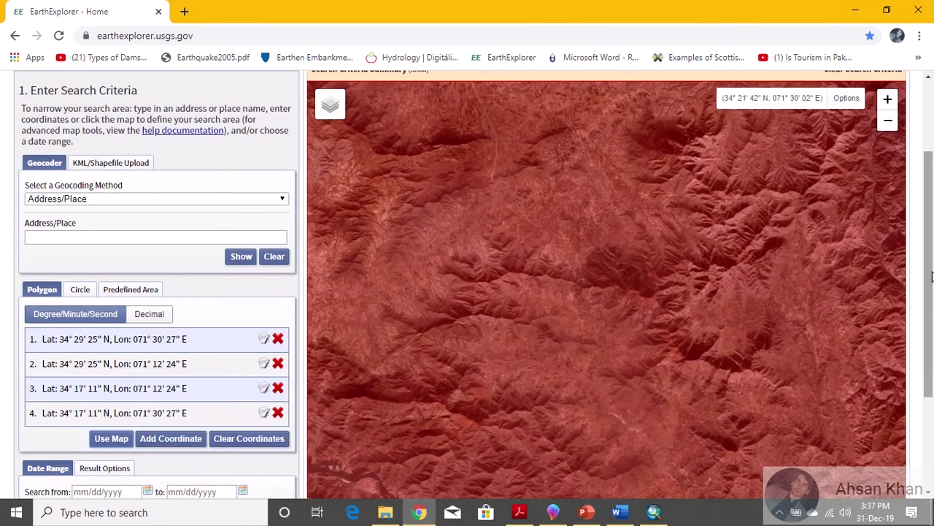
left_click_drag(932, 271, 932, 277)
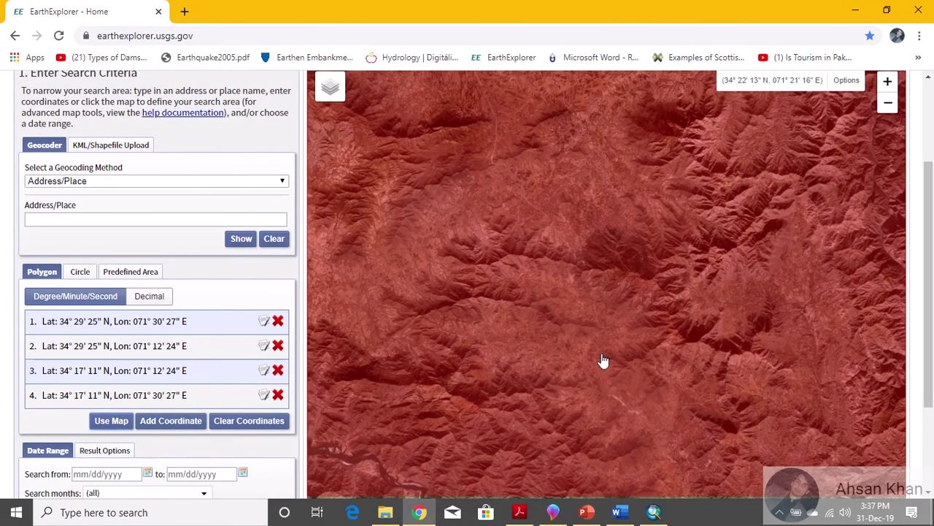
scroll(603, 361, "down", 1)
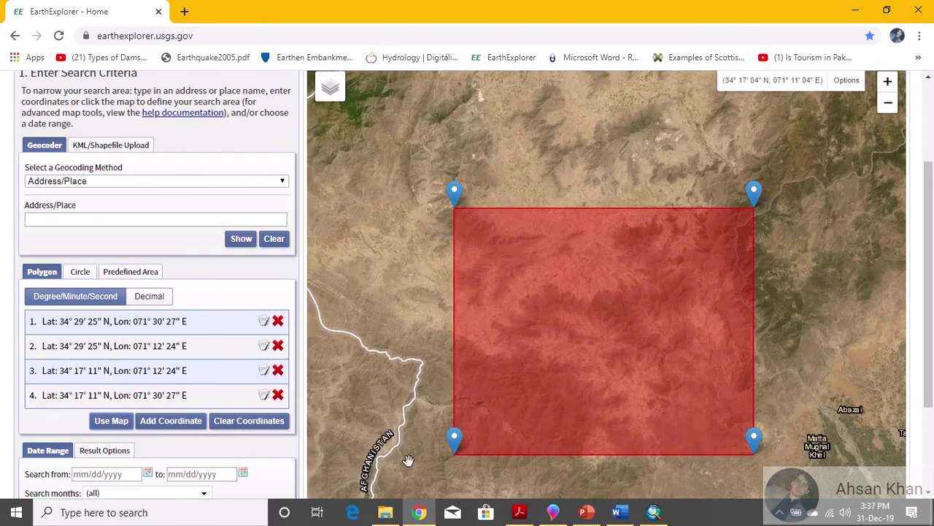
scroll(591, 300, "up", 1)
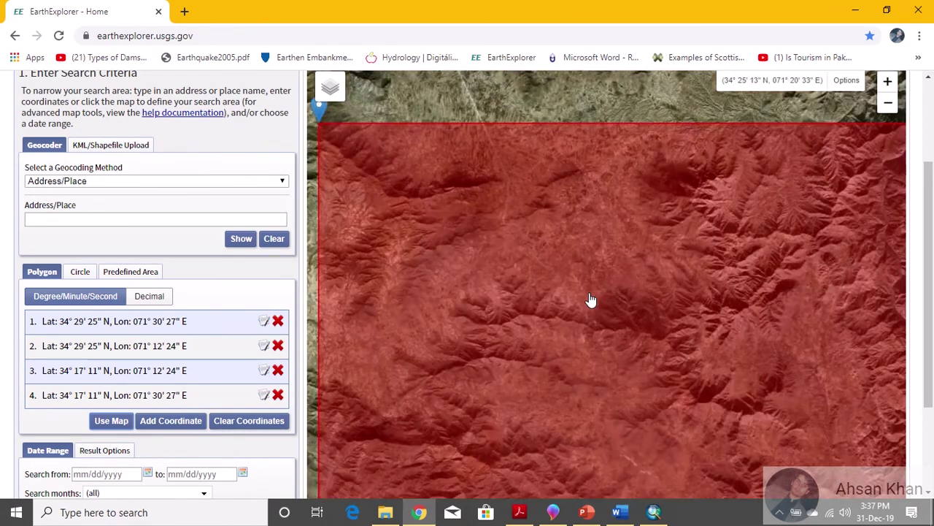
Choose the SRTM 1 Arc-Second Global digital elevation data set for the defined search polygon and run the search.
scroll(591, 300, "down", 1)
scroll(932, 267, "down", 1)
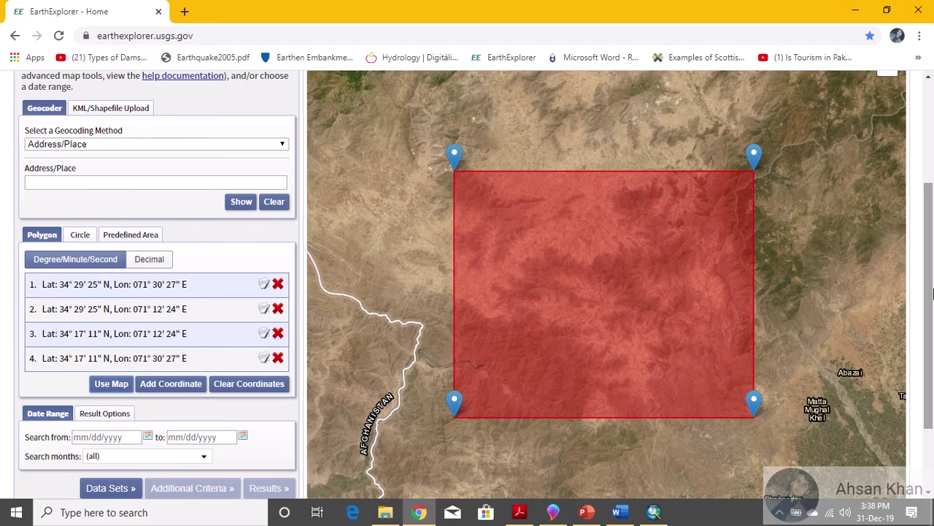
scroll(929, 313, "down", 1)
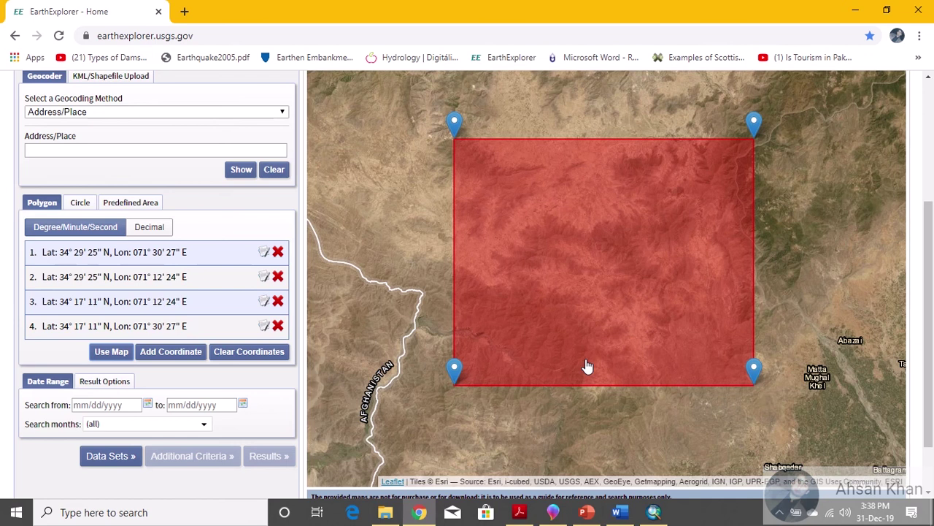
left_click(120, 458)
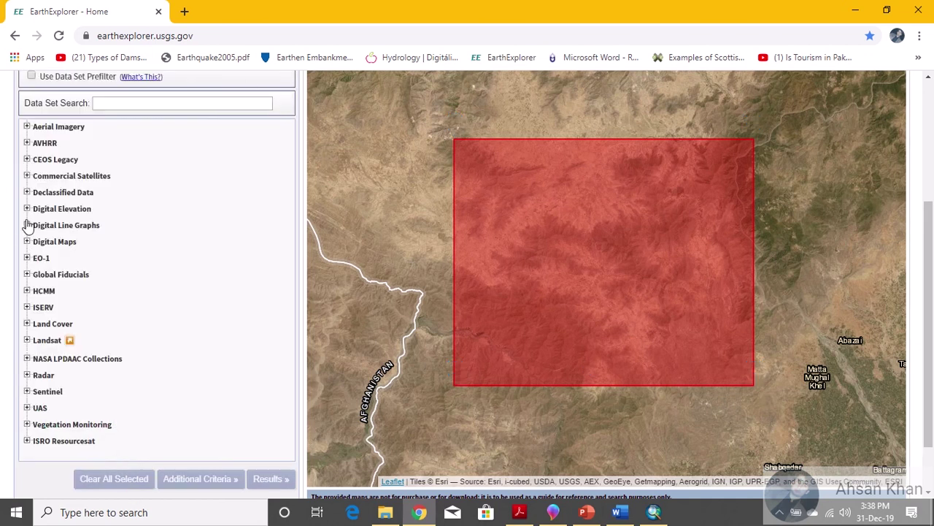
left_click(27, 209)
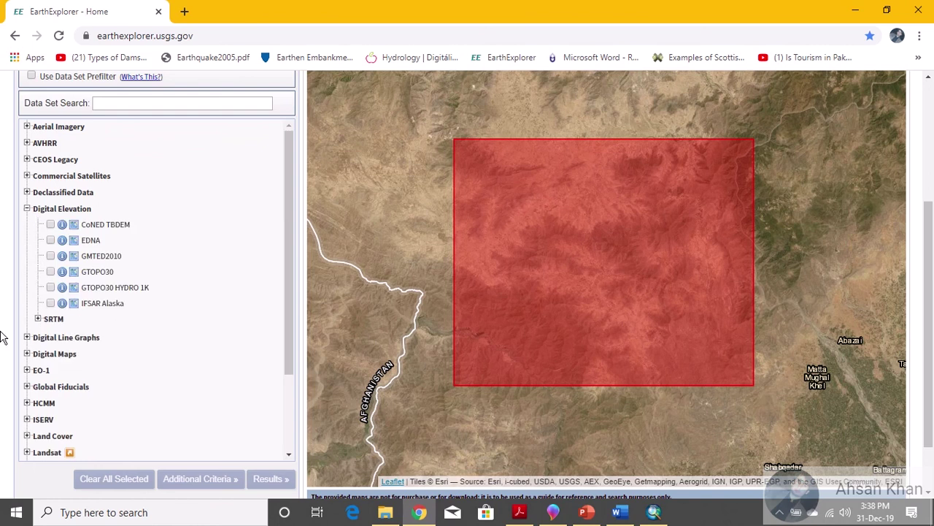
left_click(38, 319)
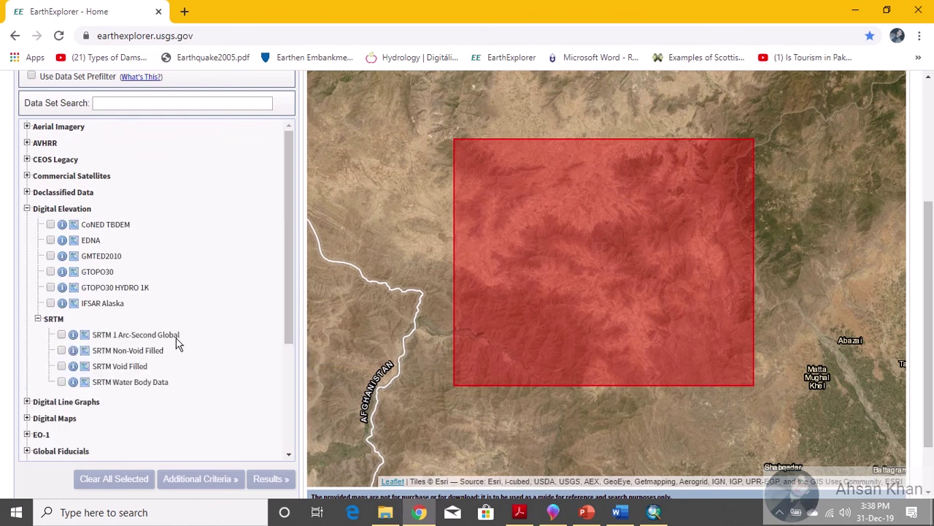
left_click(62, 334)
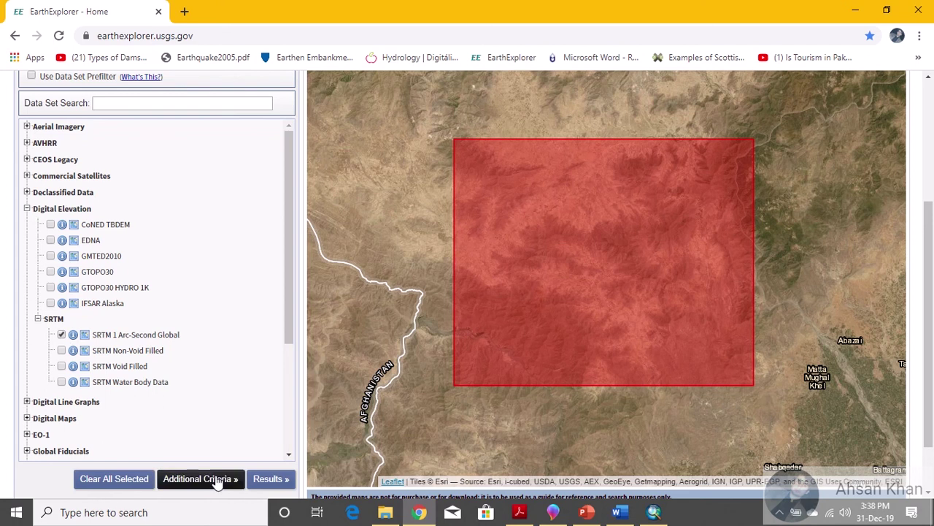
left_click(271, 479)
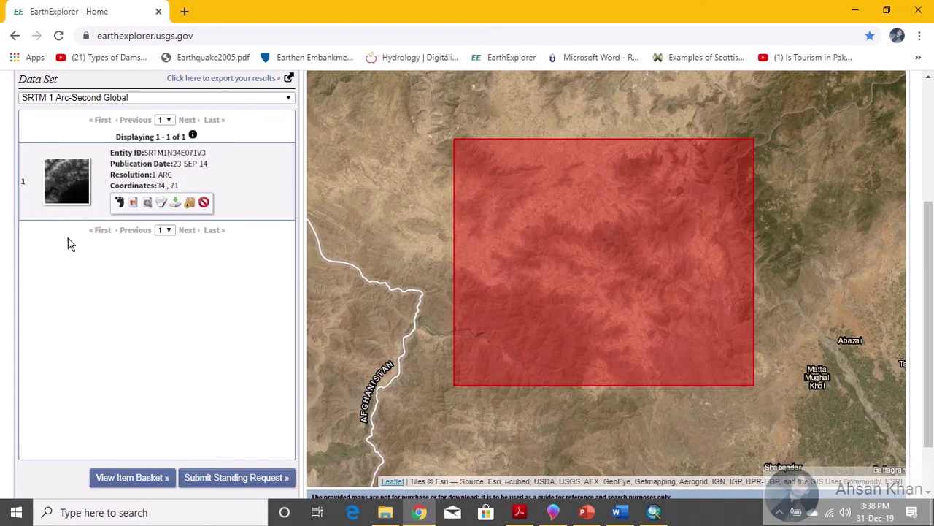
Try to download the found DEM as GeoTIFF 1 Arc-second, named n34_e071_1arc_v3, into the ARC GIS CATCHMENT folder on drive E.
scroll(45, 268, "up", 1)
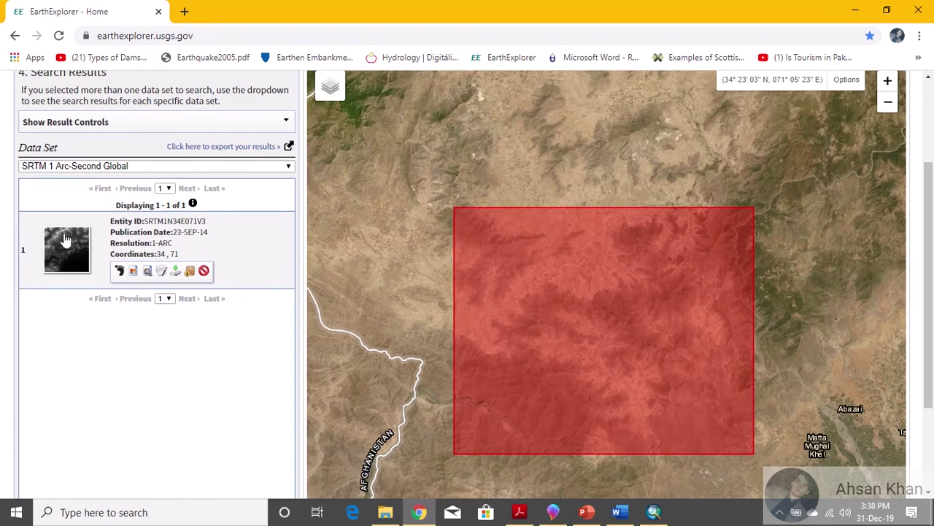
left_click(176, 274)
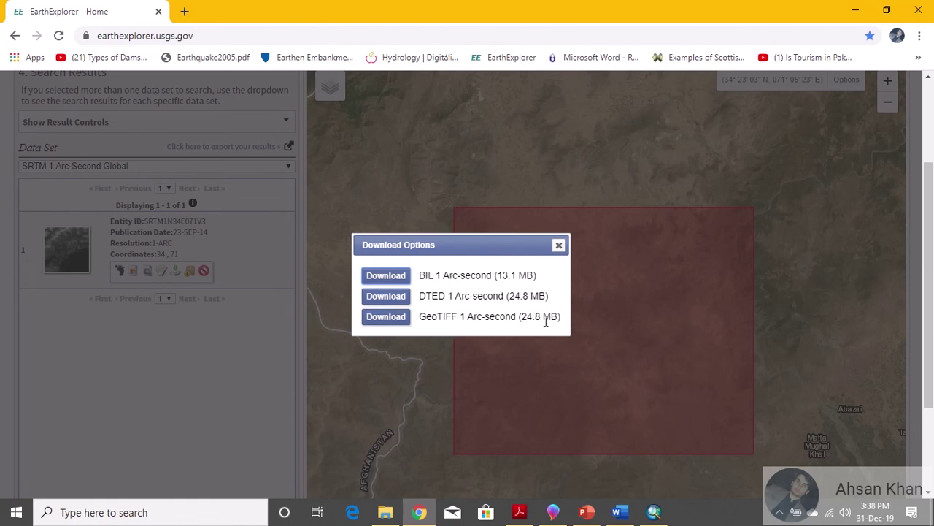
left_click(396, 319)
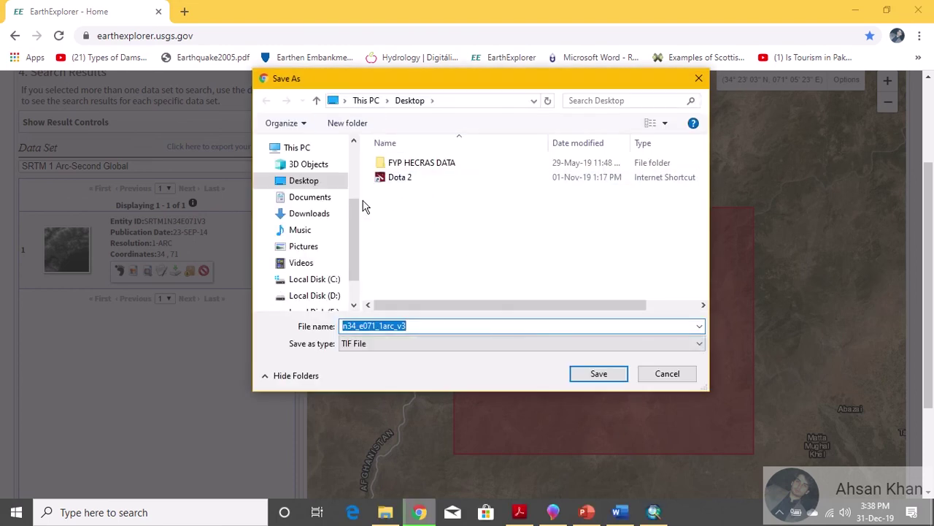
scroll(355, 230, "down", 2)
left_click(338, 276)
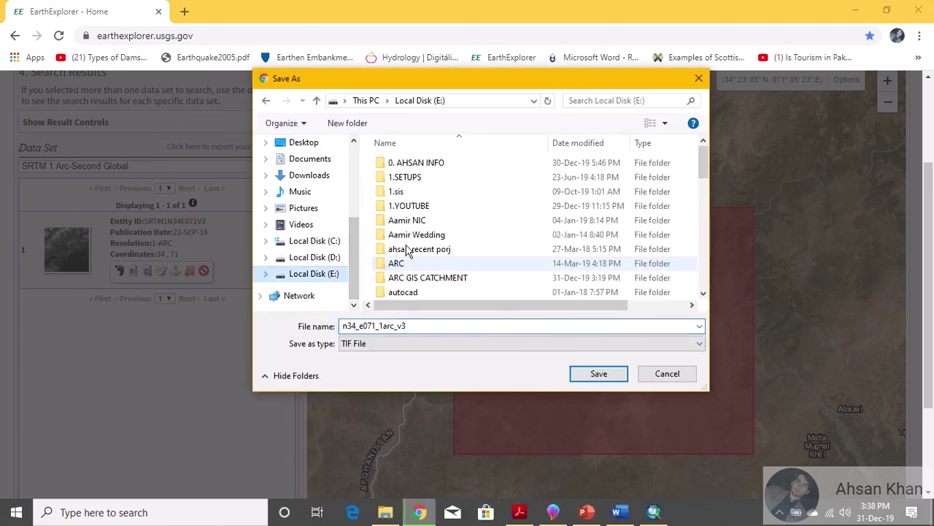
double_click(448, 277)
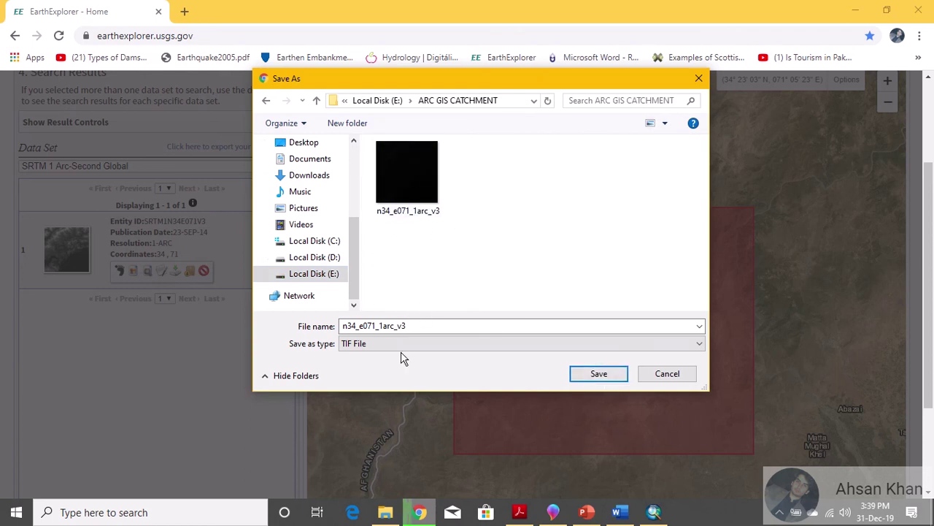
left_click(667, 376)
left_click(559, 246)
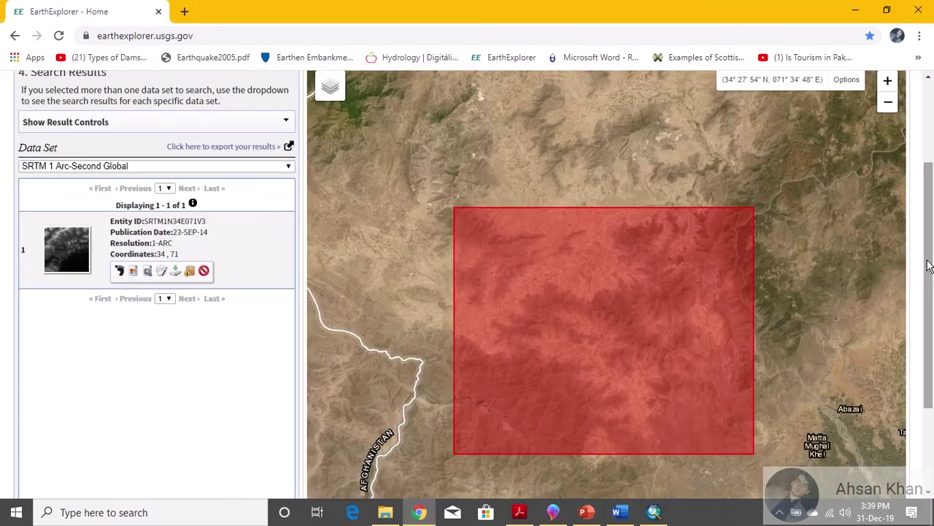
Switch to the STEPS document in Word and highlight the third list item, "Open ARC GIS".
scroll(929, 266, "up", 2)
left_click(799, 138)
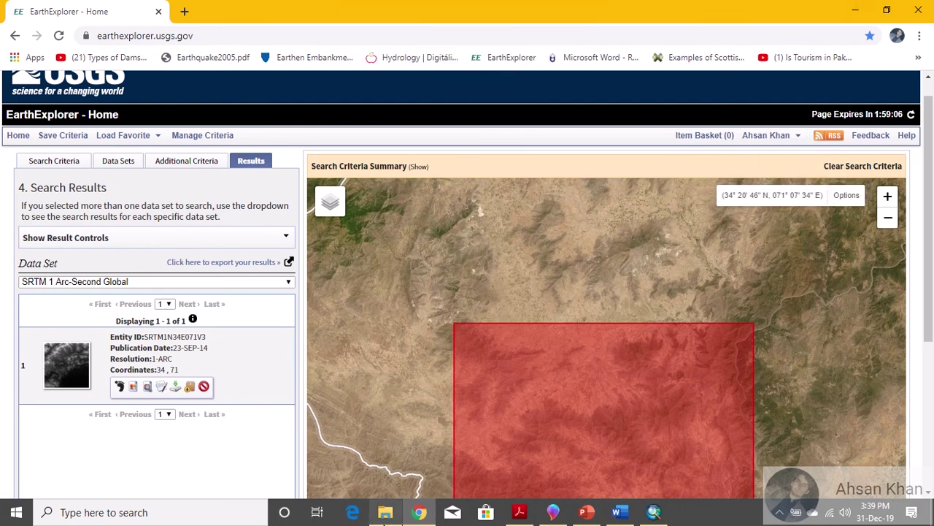
left_click(519, 512)
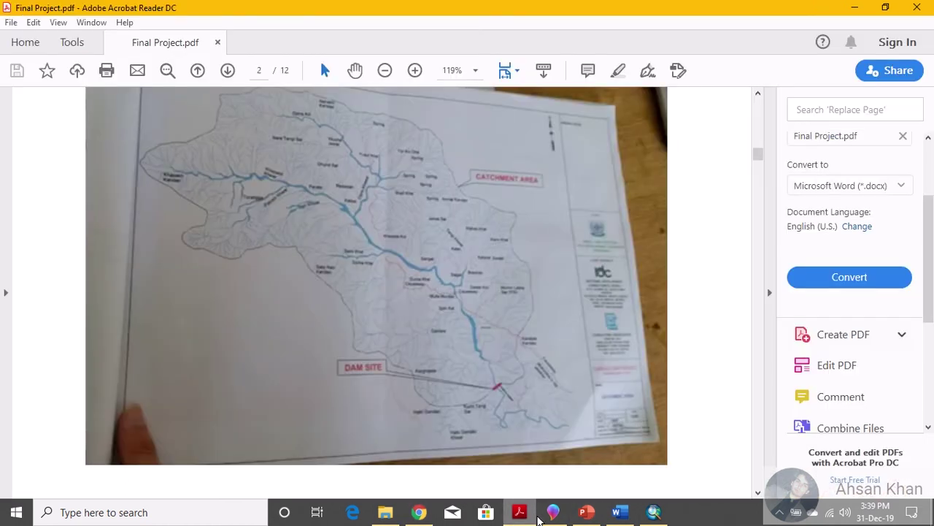
left_click(620, 512)
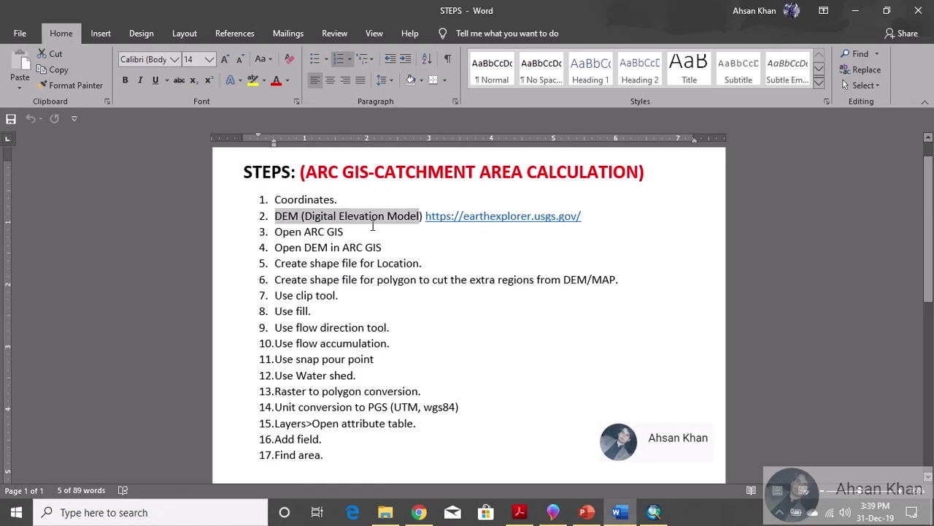
left_click(379, 230)
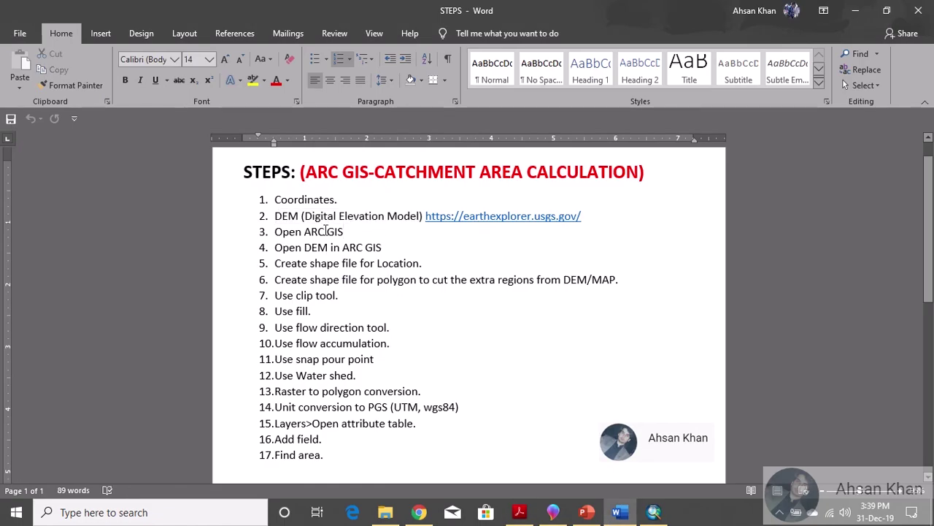
left_click_drag(355, 228, 270, 231)
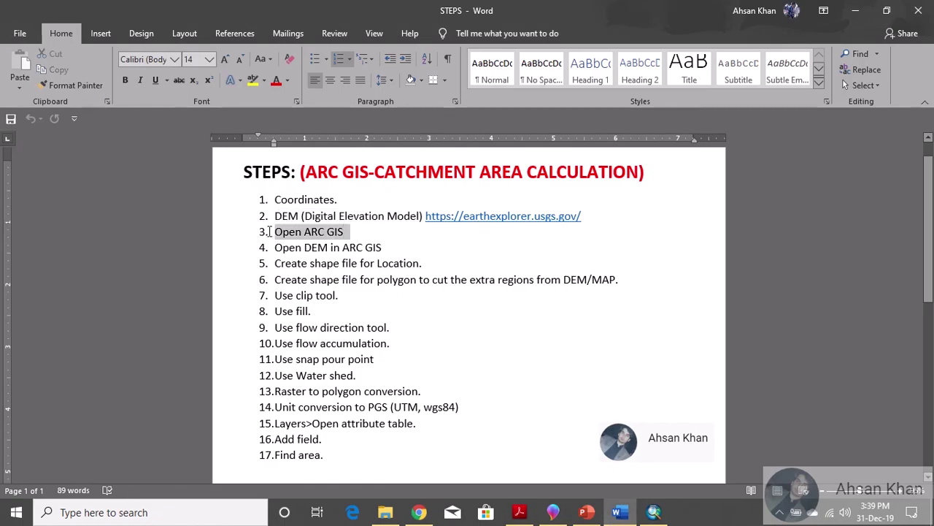
Switch to ArcMap, dismiss the Getting Started window, and start creating a new map document.
left_click(653, 512)
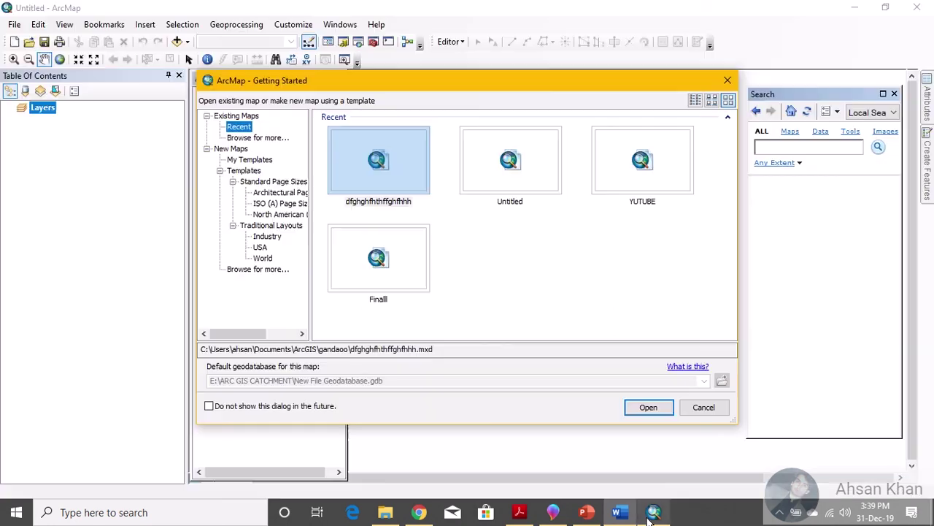
left_click(727, 81)
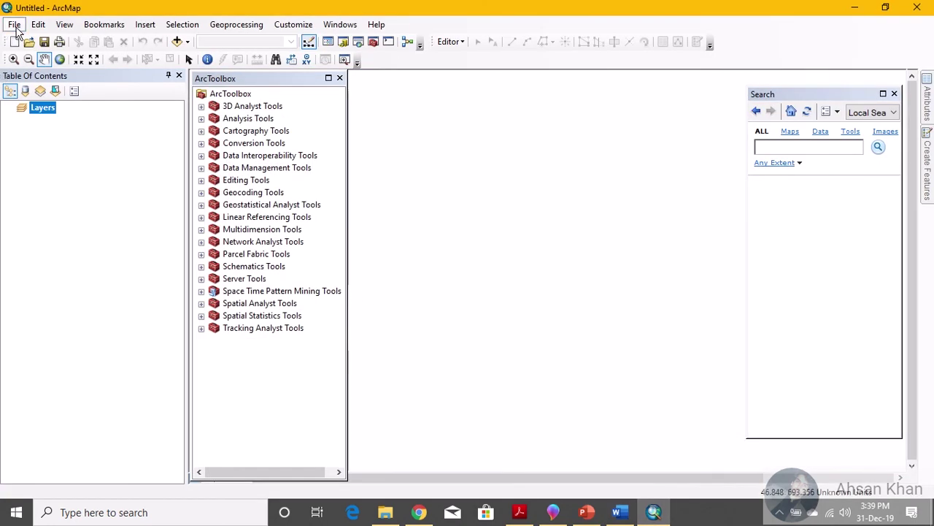
left_click(15, 24)
left_click(44, 38)
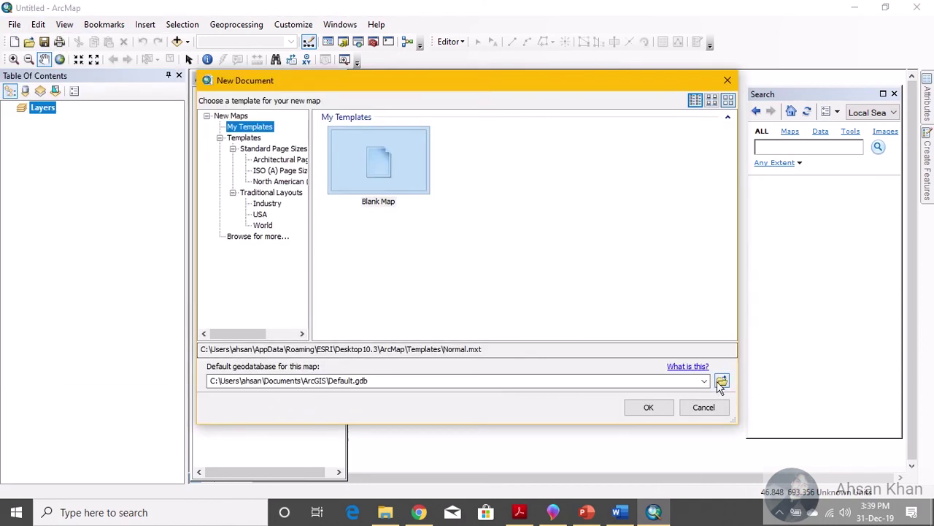
mouse_move(431, 6)
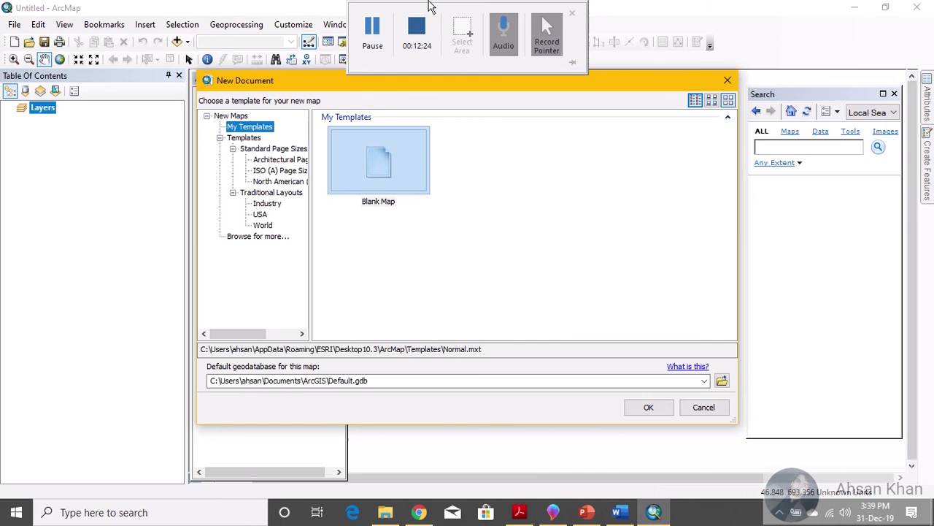